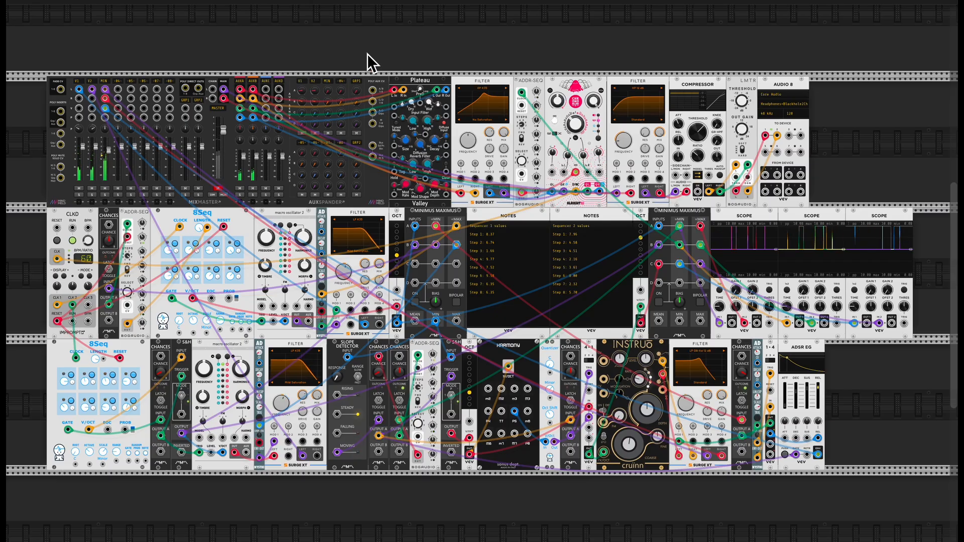
Set the mixer channel's pan to 0.
left_click_drag(209, 230, 27, 163)
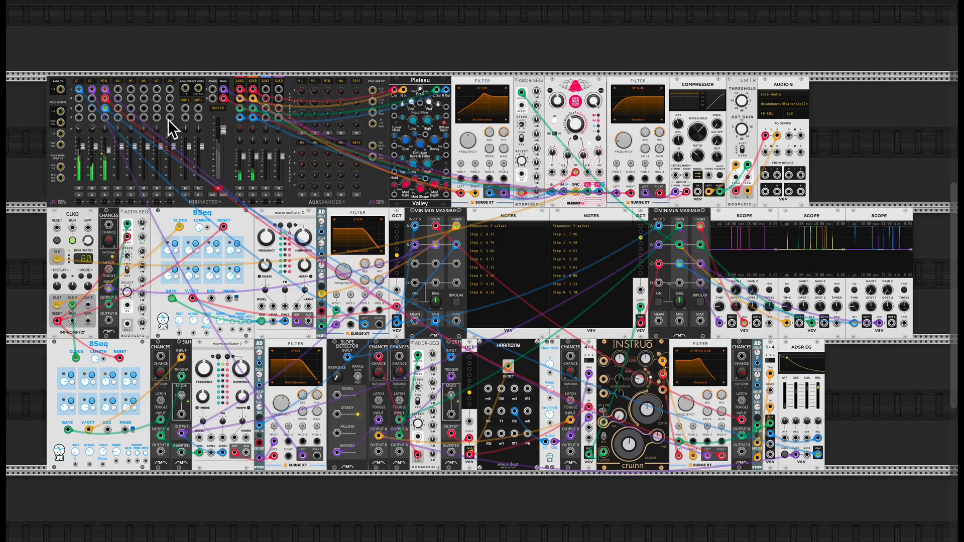
right_click(98, 133)
type("0")
key("Return")
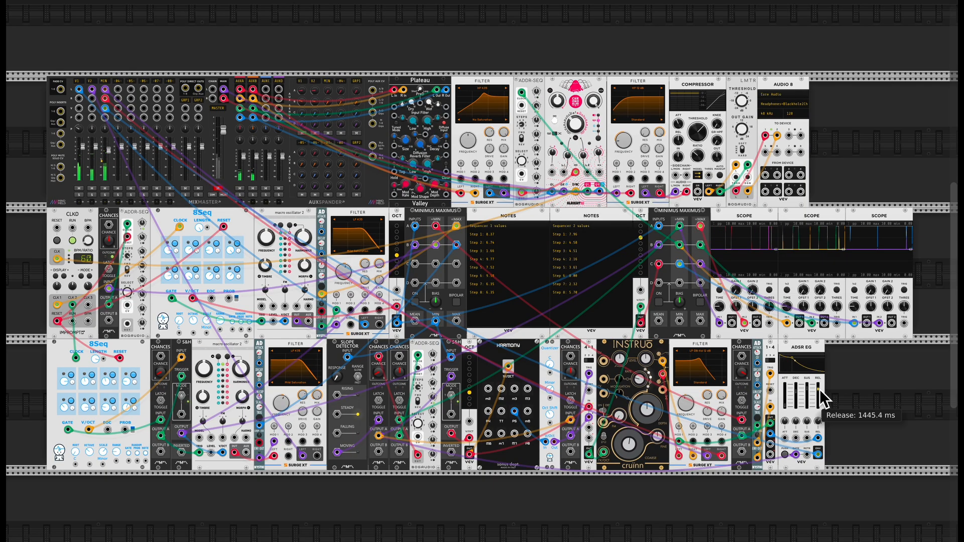
Shorten the release time on the ADSR EG and mute the mixer's AUXB return.
left_click_drag(822, 390, 821, 407)
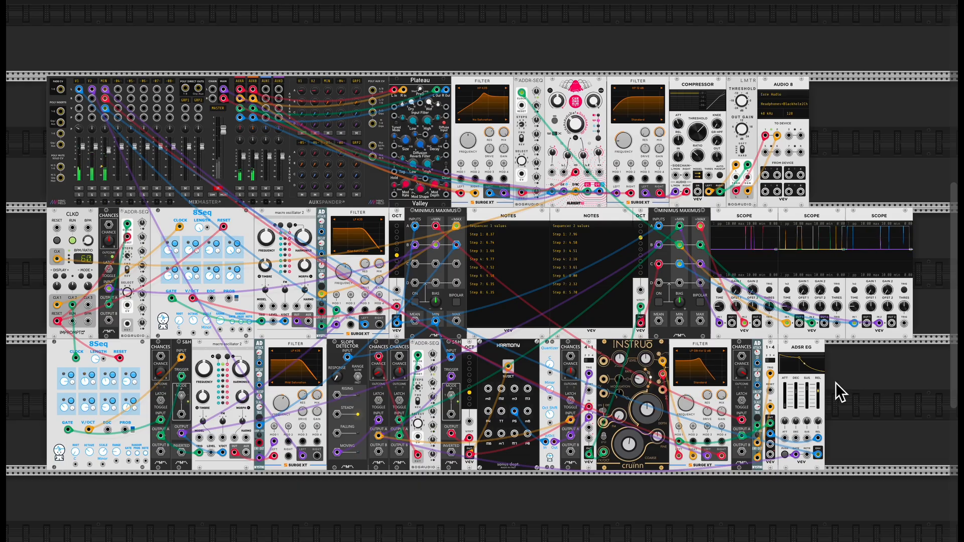
left_click(257, 190)
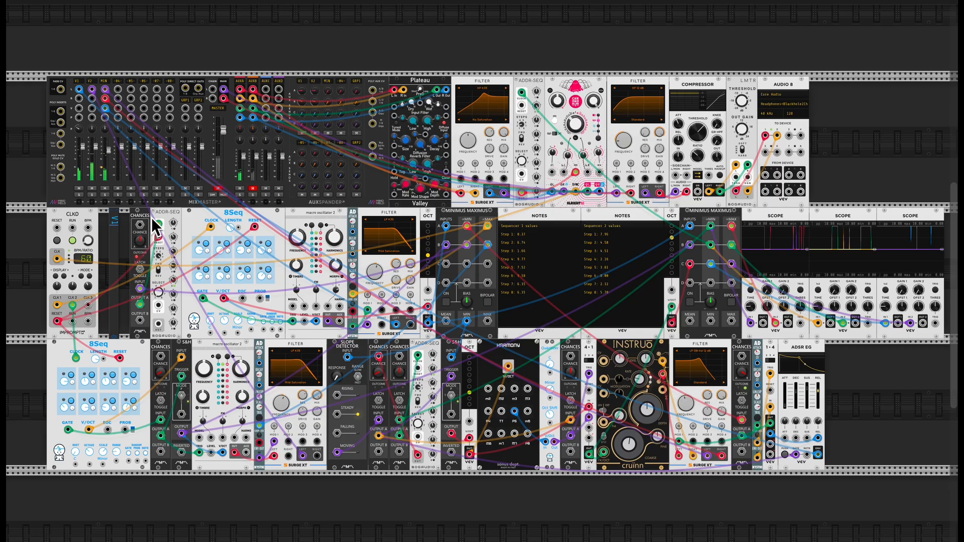
Place the V2 label before the second 8Seq and the MIN label before the Slope Detector in the bottom row.
left_click_drag(109, 234, 116, 244)
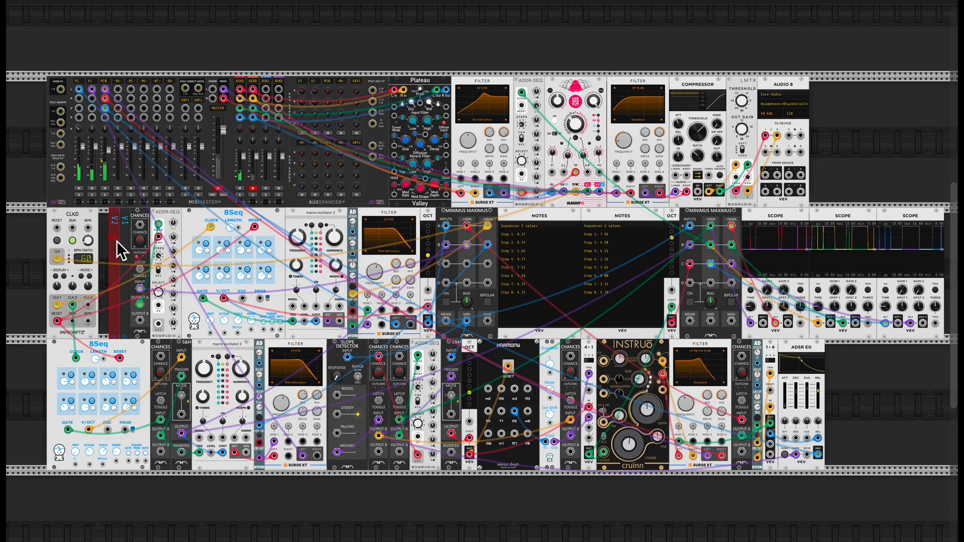
left_click_drag(115, 245, 405, 409)
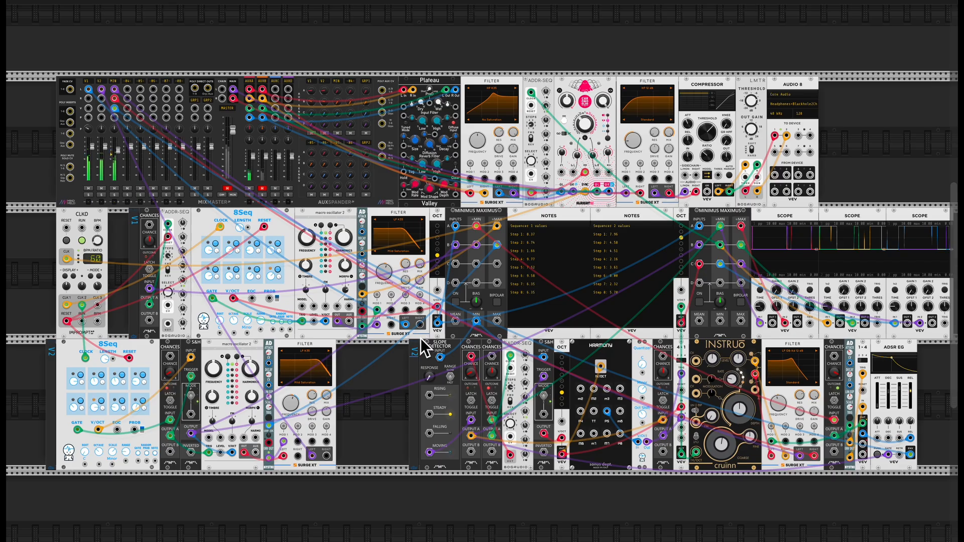
left_click_drag(393, 375, 393, 369)
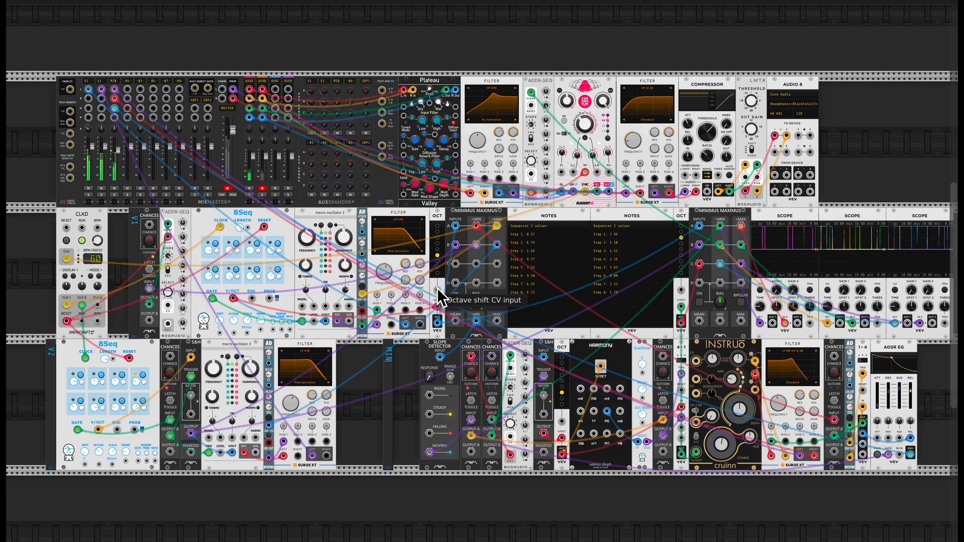
left_click_drag(388, 380, 413, 382)
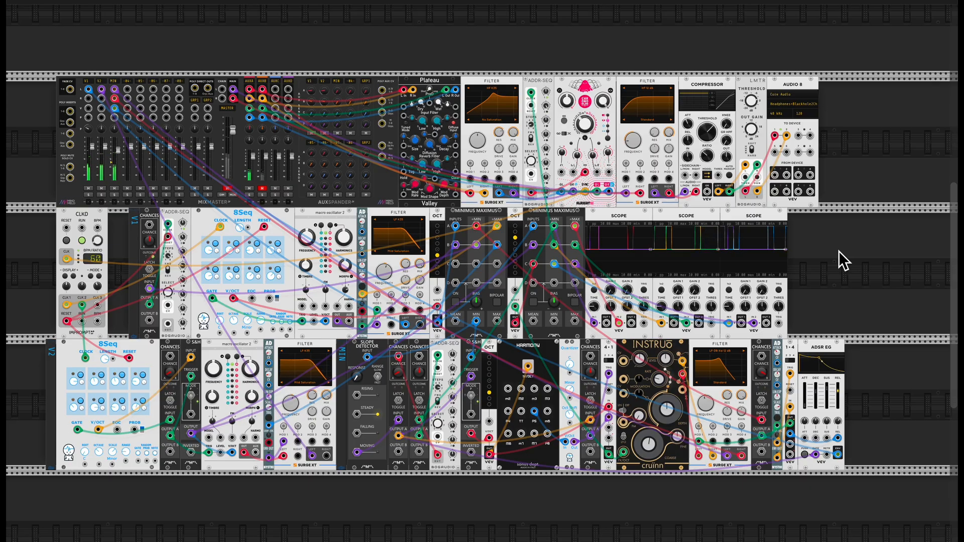
Shift the OCT, Minimus Maximus and Scope modules aside and add a text label reading MinMaxA in the gap.
left_click_drag(849, 234, 439, 260)
left_click_drag(438, 260, 479, 264)
left_click(459, 264)
right_click(459, 263)
left_click_drag(176, 59, 453, 224)
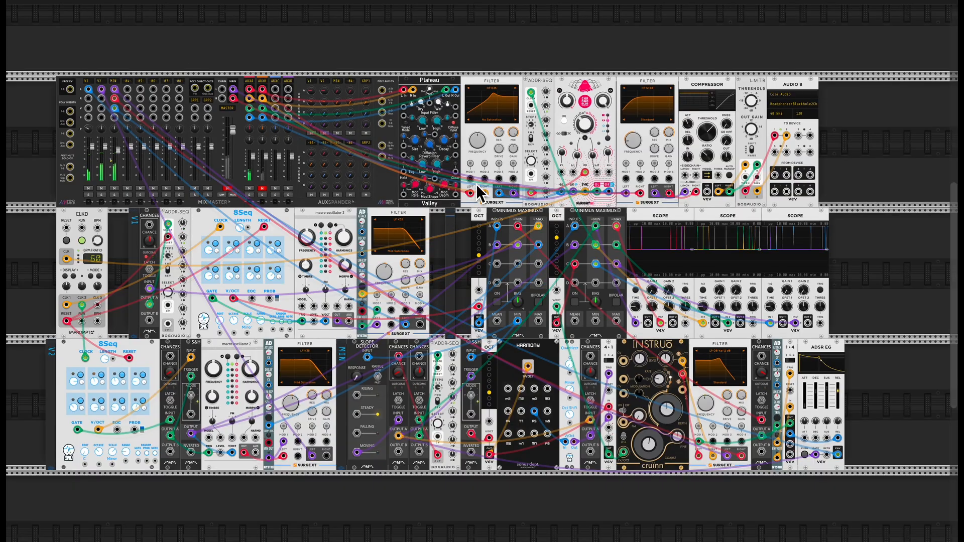
type("MinMaxA")
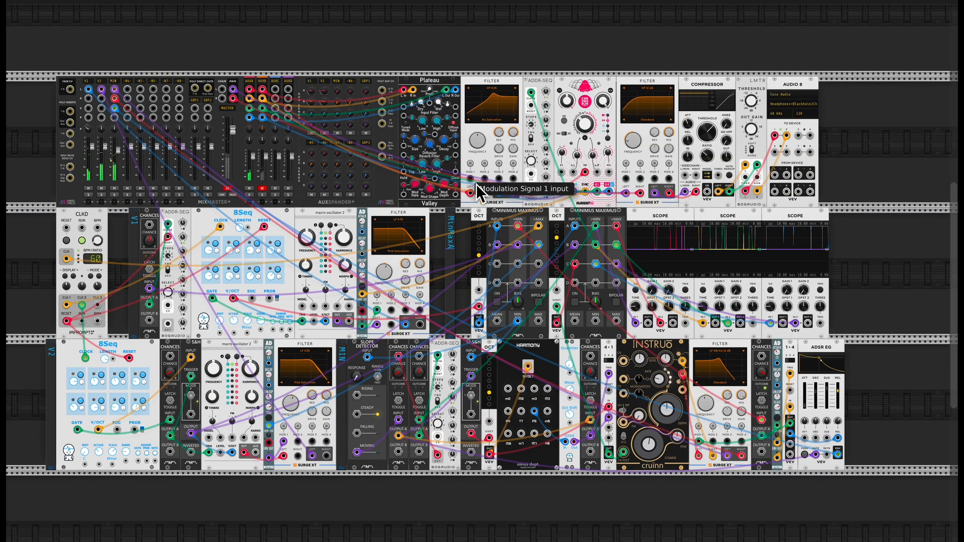
Duplicate the MinMaxA label and change the copy's text to MinMaxB.
left_click(452, 234, "shift")
key("super+d")
left_click(472, 266)
left_click(463, 263)
key("BackSpace")
type("B")
Place the MinMaxB label before the second OCT and Minimus Maximus pair and close the gaps in the row.
left_click_drag(883, 209, 559, 291)
left_click_drag(558, 291, 581, 291)
left_click(554, 300)
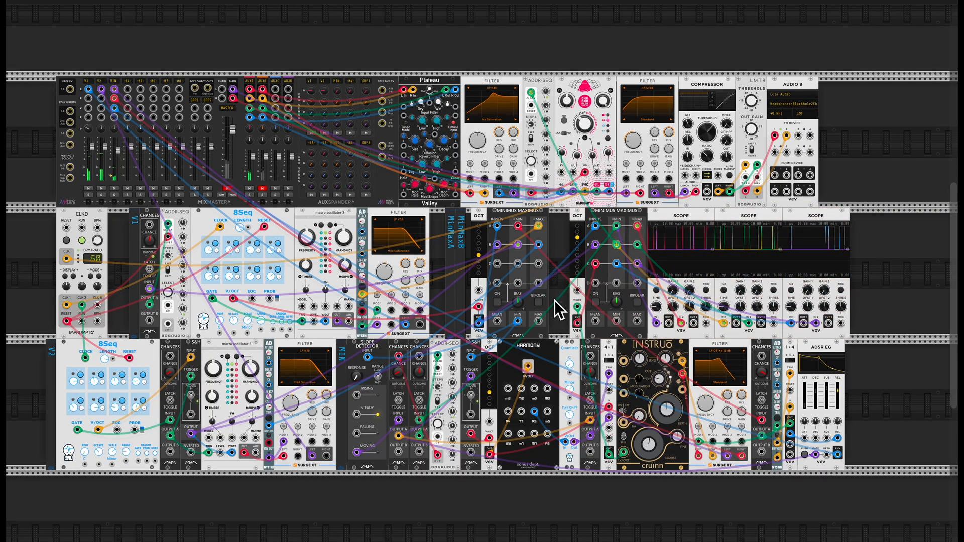
left_click_drag(452, 269, 570, 261)
left_click_drag(442, 252, 446, 254)
left_click_drag(446, 254, 525, 274)
left_click(451, 256)
left_click_drag(525, 274, 746, 279)
left_click(854, 276)
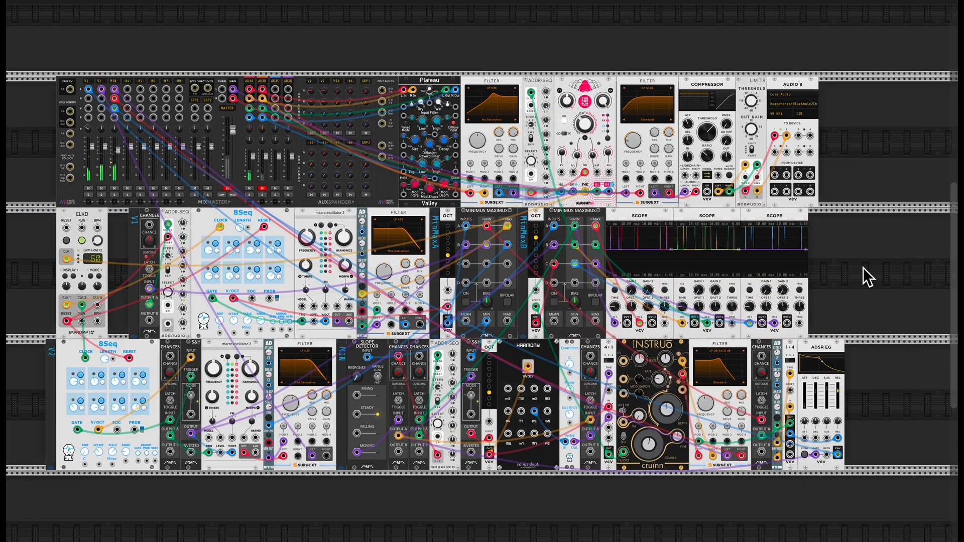
Delete the three Scope modules.
left_click_drag(867, 239, 625, 273)
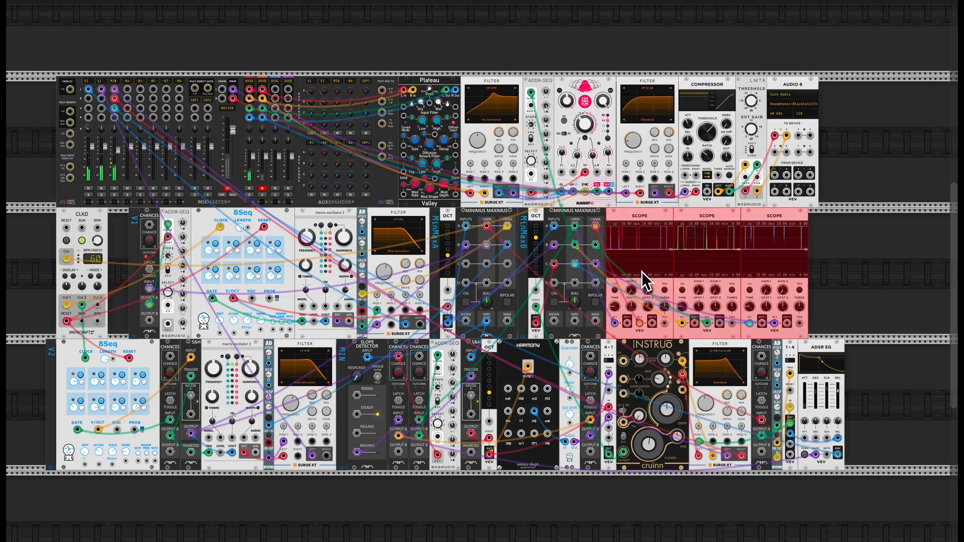
key("Delete")
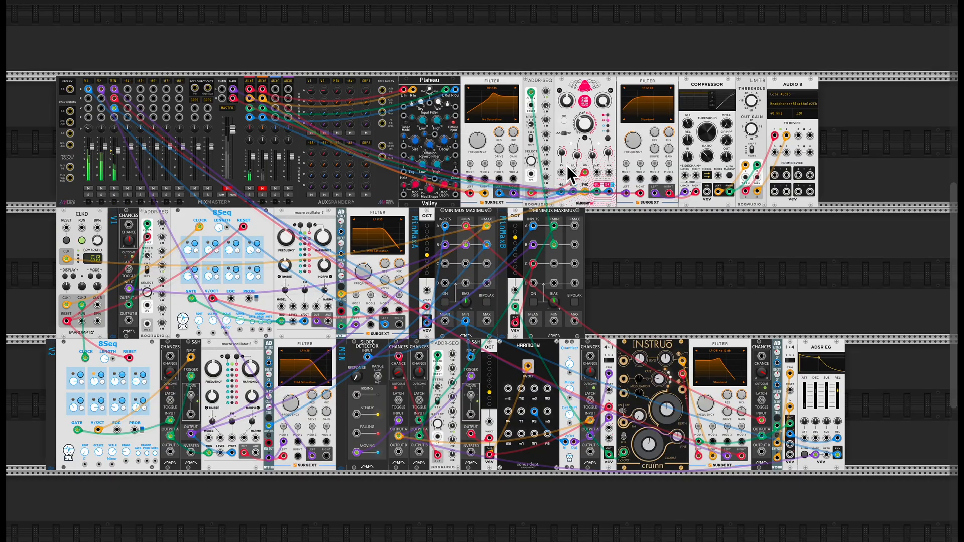
Add a text label reading Aux A in the empty row above the mixer.
key("Return")
left_click_drag(180, 50, 477, 80)
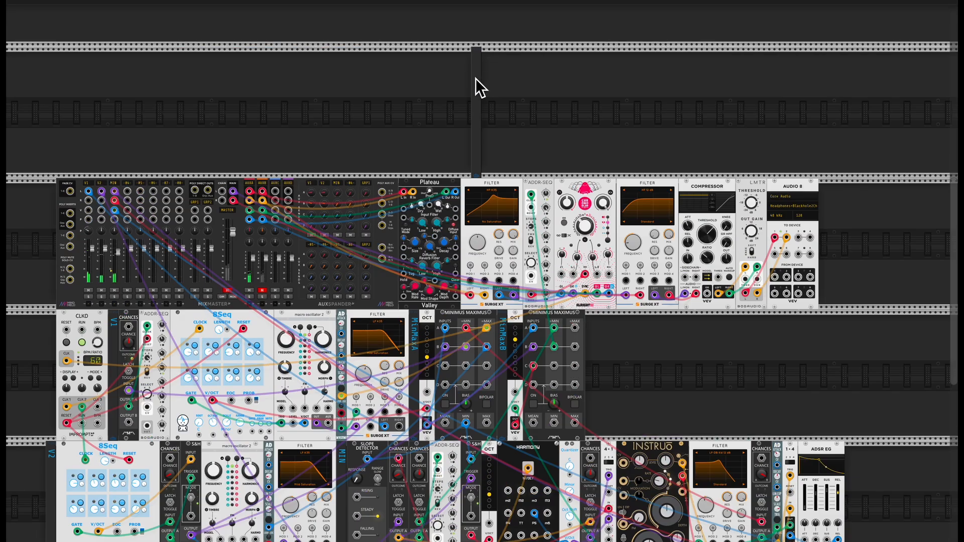
type("Aux A")
Copy the Aux A label and change the copy's text to Aux B.
left_click_drag(539, 62, 481, 92)
key("super+c")
key("super+v")
left_click(556, 95)
left_click(521, 88)
key("BackSpace")
type("B")
Make room before the Plateau reverb and place the Aux A label there.
left_click_drag(842, 207, 427, 236)
left_click_drag(430, 184, 445, 184)
left_click_drag(421, 121, 477, 101)
left_click_drag(475, 101, 402, 204)
left_click(494, 137)
Place the Aux B label directly after the Plateau reverb and close up the modules behind it.
left_click_drag(862, 226, 477, 274)
left_click_drag(486, 184, 506, 183)
left_click_drag(456, 144, 533, 105)
left_click_drag(518, 103, 461, 184)
left_click_drag(899, 190, 493, 249)
left_click_drag(523, 184, 506, 183)
left_click(507, 71)
Move the Step 2 label with its Chances, 4-1 and OCT modules to the empty row above the MEAN modules.
scroll(595, 188, "down", 2)
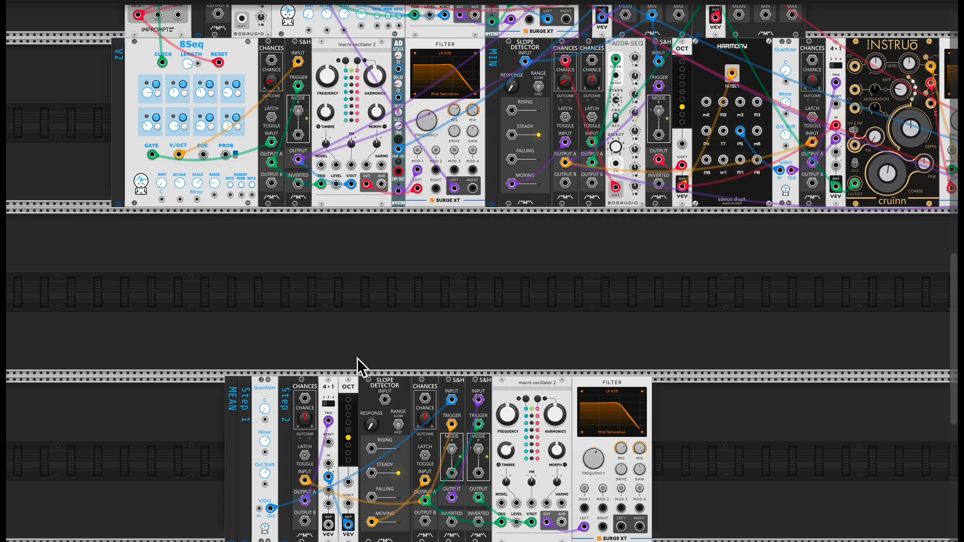
left_click_drag(354, 359, 298, 399)
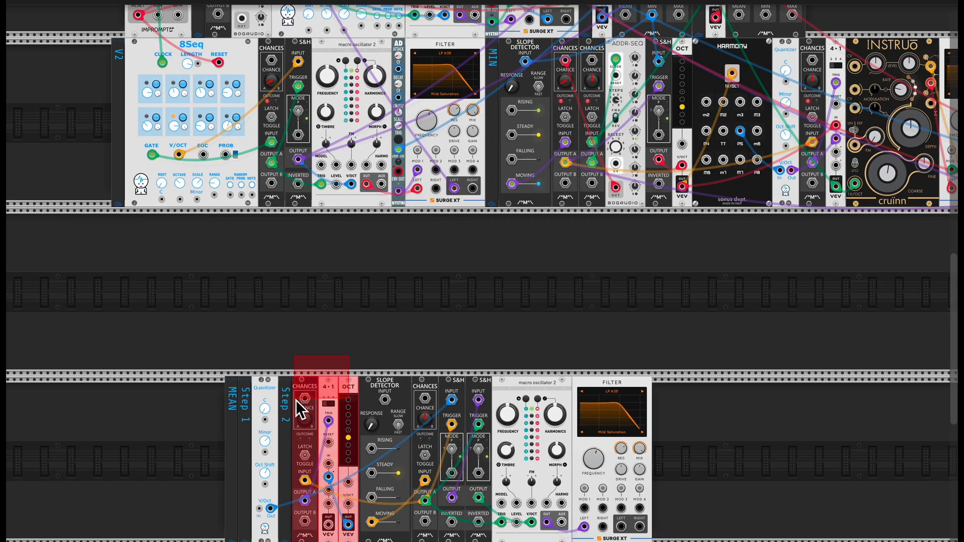
left_click_drag(323, 431, 113, 334)
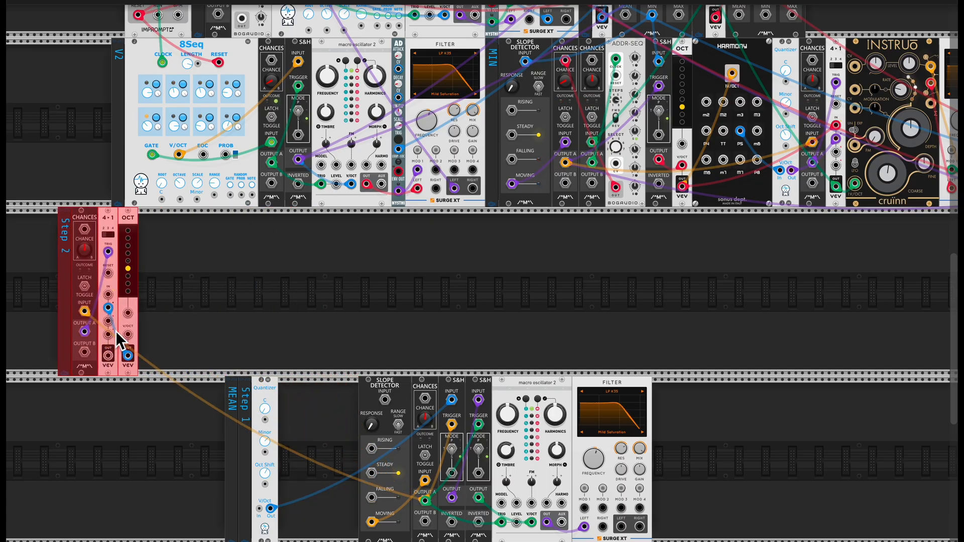
left_click(274, 321)
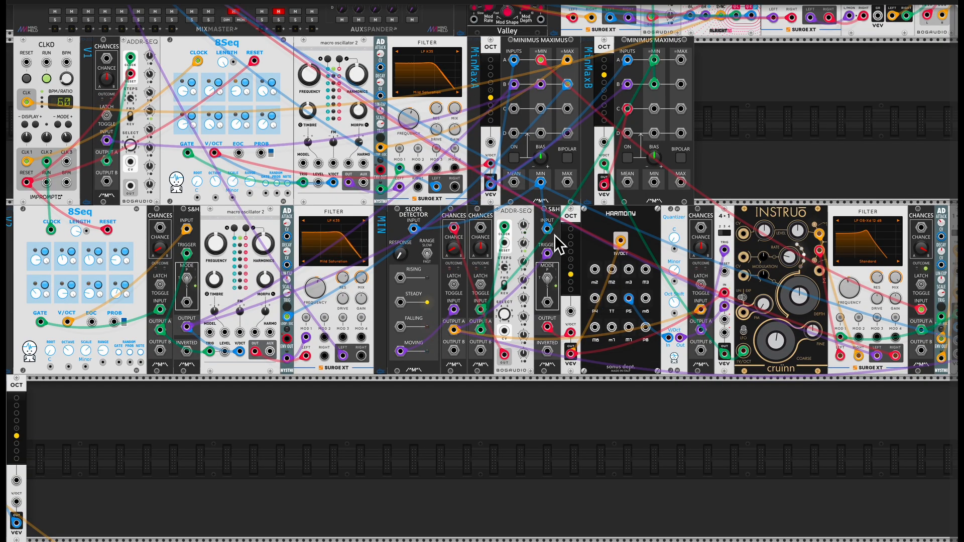
Patch MinMaxA's MEAN output to the MEAN voice's Slope Detector input, and that voice's filter left output to mixer channel 4.
left_click_drag(514, 181, 390, 348)
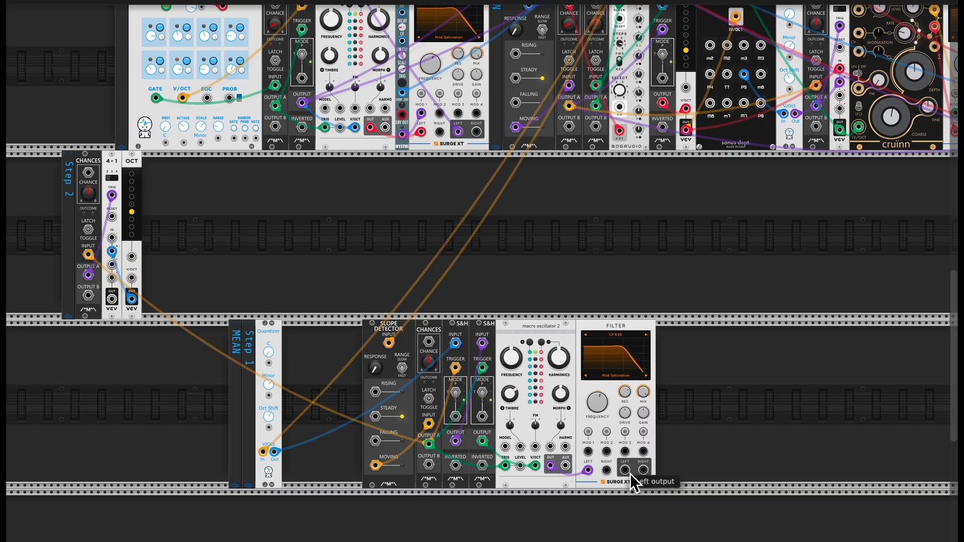
left_click_drag(629, 475, 297, 91)
scroll(511, 237, "up", 8)
scroll(510, 236, "left", 1)
scroll(510, 236, "up", 1)
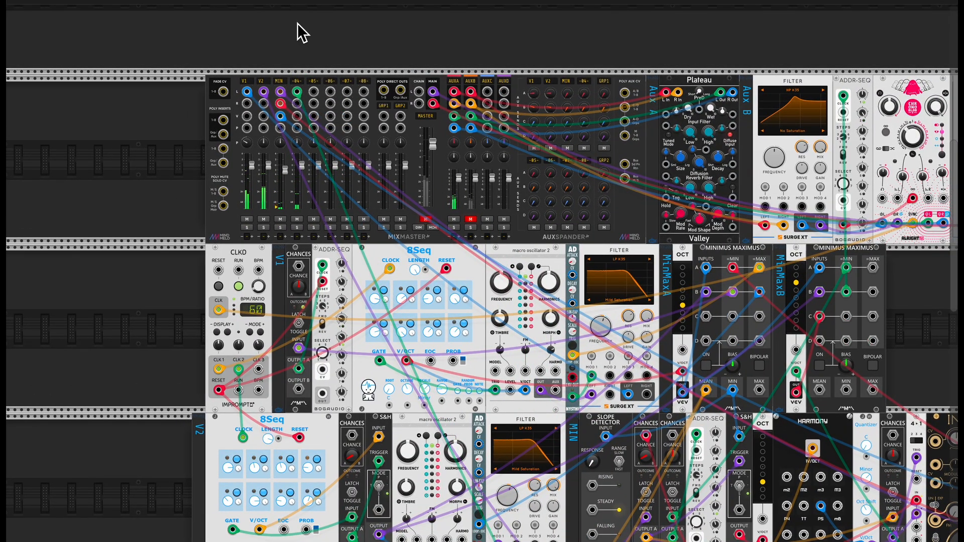
Rename mixer channel 4 to MEAN.
double_click(299, 82)
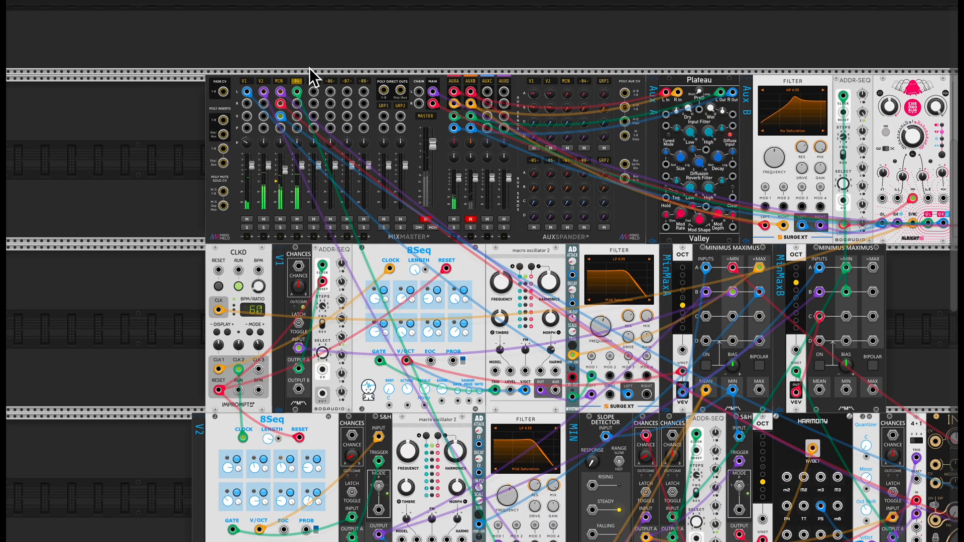
type("MEAN")
key("Return")
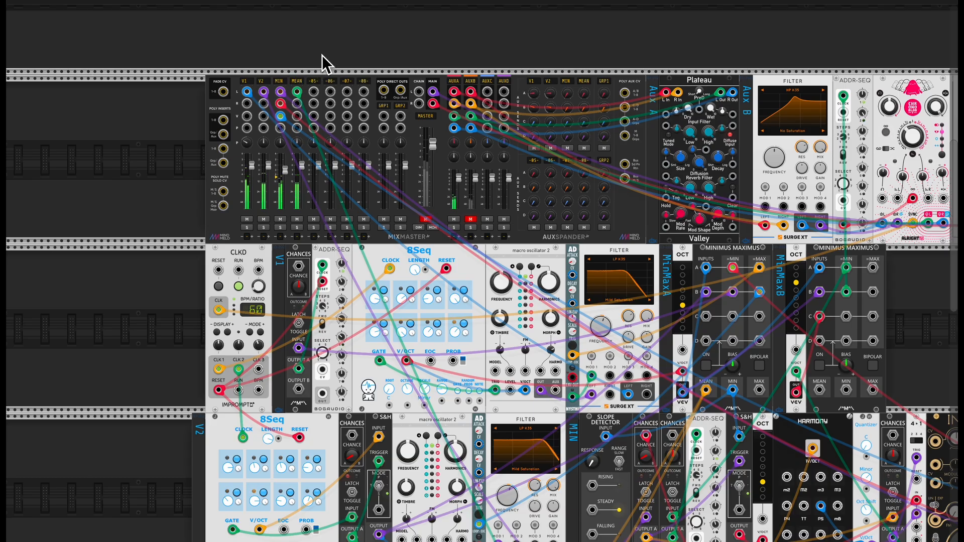
Raise the MEAN channel's first aux send on the AuxSpander and set its pan to 40%.
left_click_drag(584, 94, 584, 55)
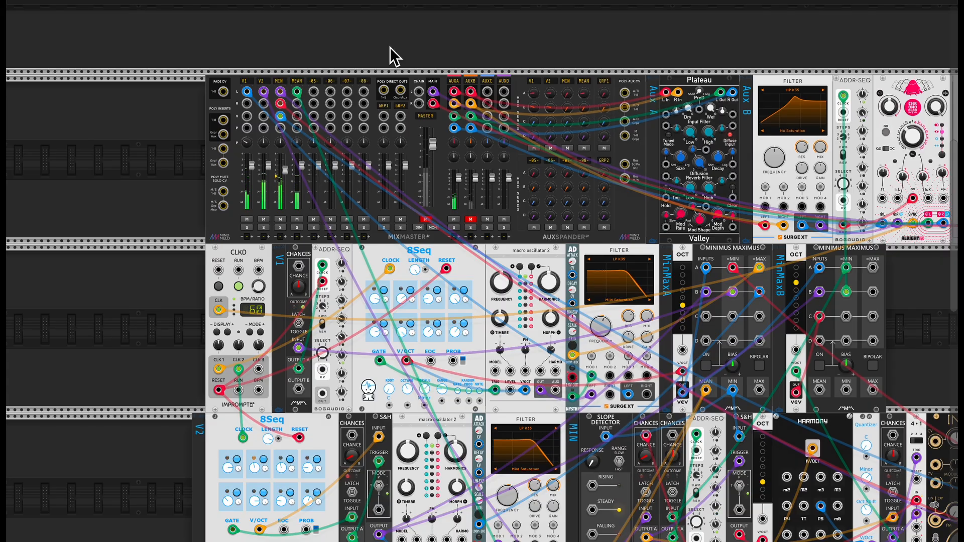
right_click(300, 143)
type("40")
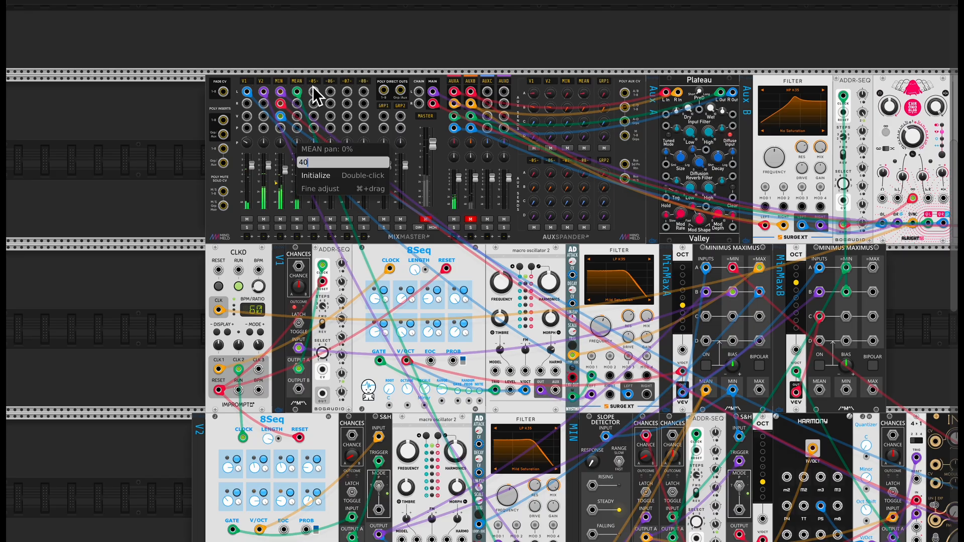
key("Return")
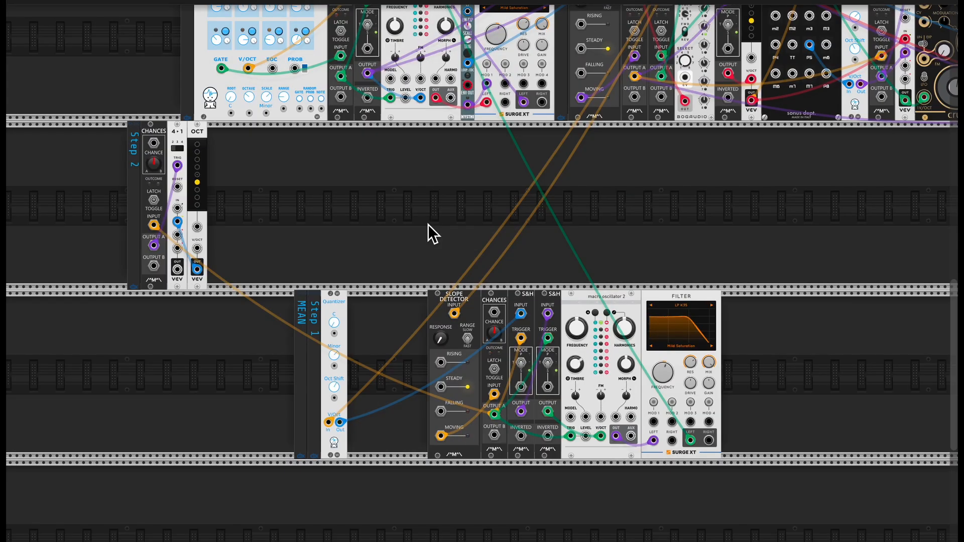
Try patching the mean voltage directly into the first S&H input of the MEAN voice, bypassing the Quantizer.
mouse_move(521, 314)
left_mouse_down()
mouse_move(415, 232)
mouse_move(325, 435)
mouse_move(517, 332)
mouse_move(521, 316)
left_mouse_up()
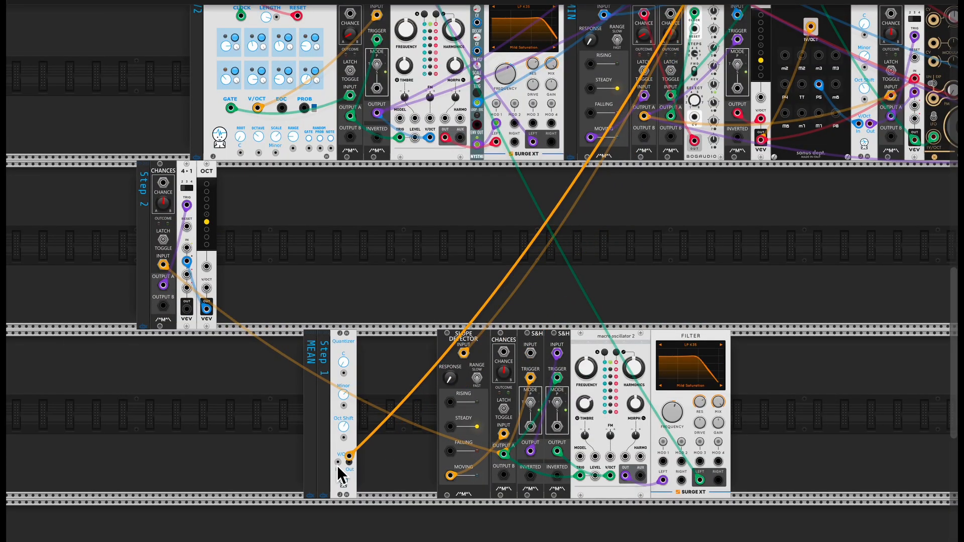
left_click_drag(338, 466, 531, 354)
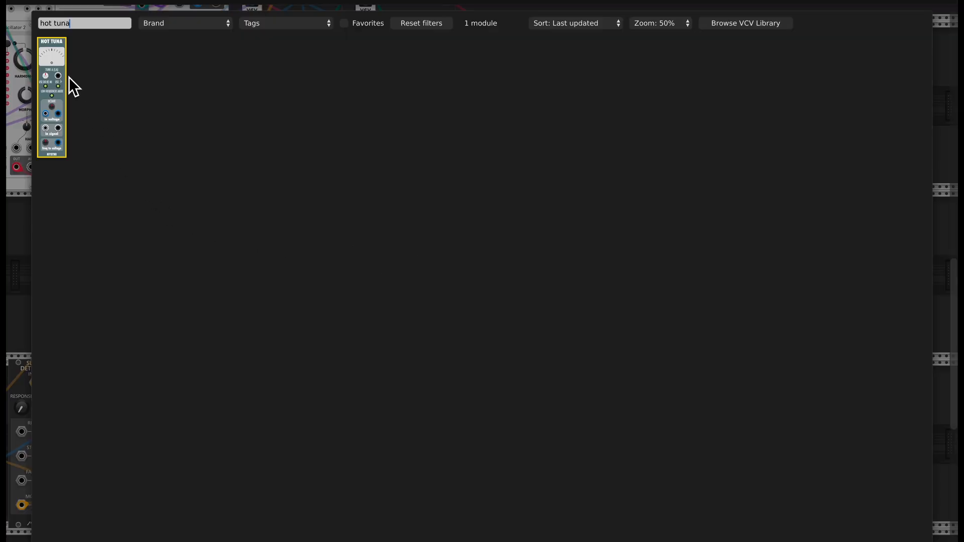
Add a Hot Tuna tuner to the empty row below the MIN modules and duplicate it twice.
left_click(59, 66)
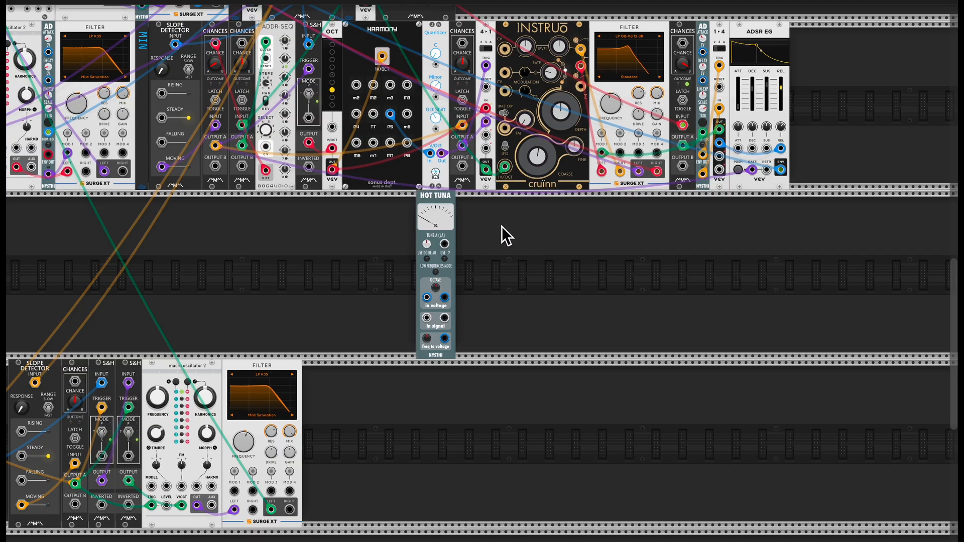
left_click(448, 259)
key("ctrl+d")
key("ctrl+d")
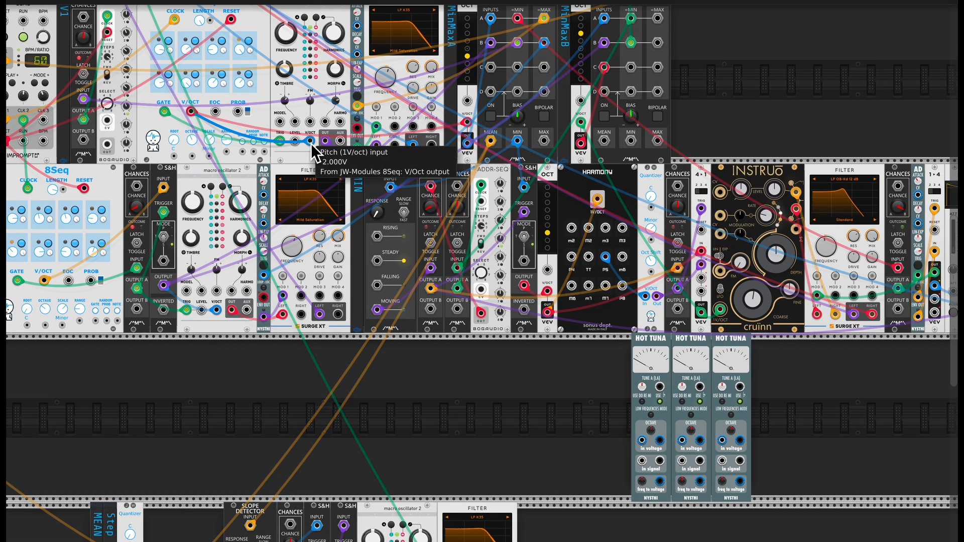
Patch the V1, MEAN and V2 oscillators' pitch signals to the voltage inputs of the first, second and third Hot Tuna respectively.
left_click_drag(313, 143, 646, 444)
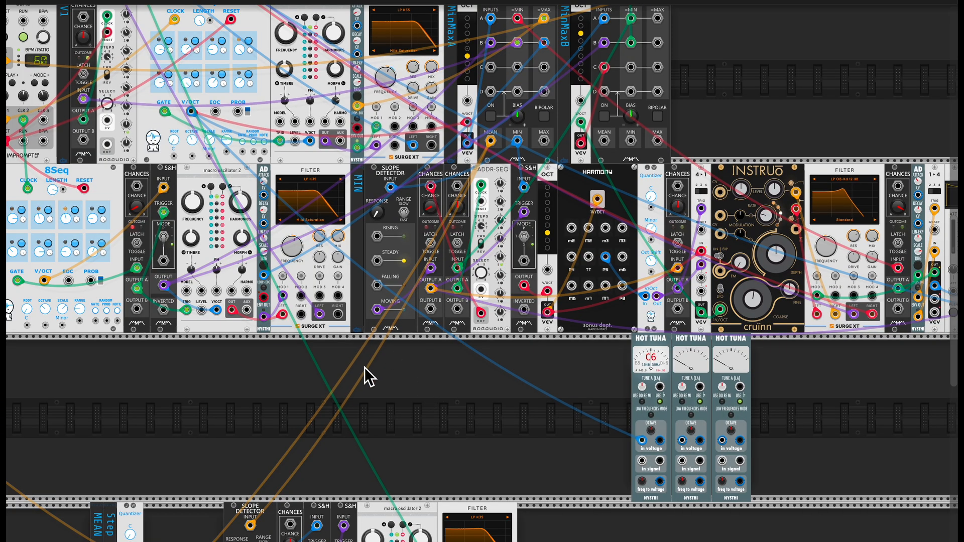
left_click_drag(217, 311, 722, 441)
scroll(487, 301, "down", 4)
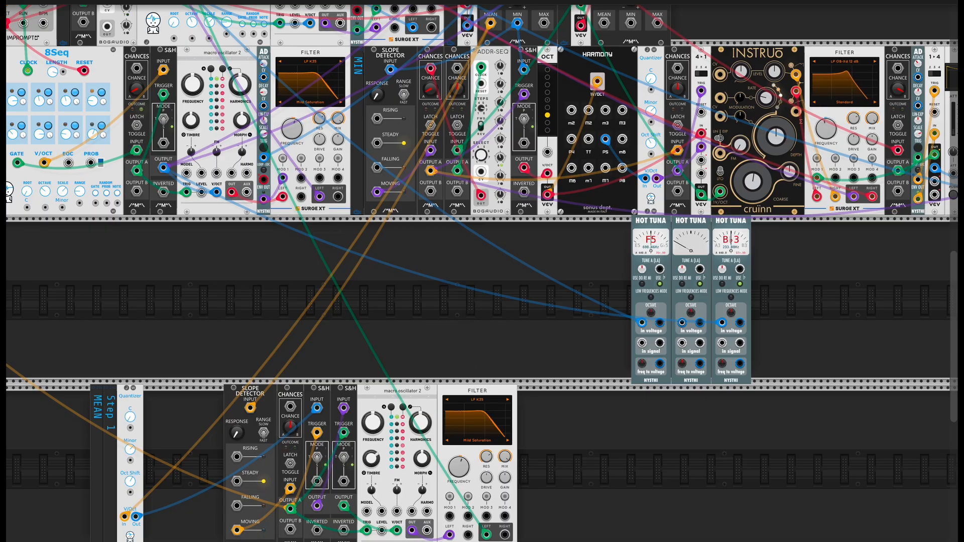
left_click_drag(399, 532, 686, 328)
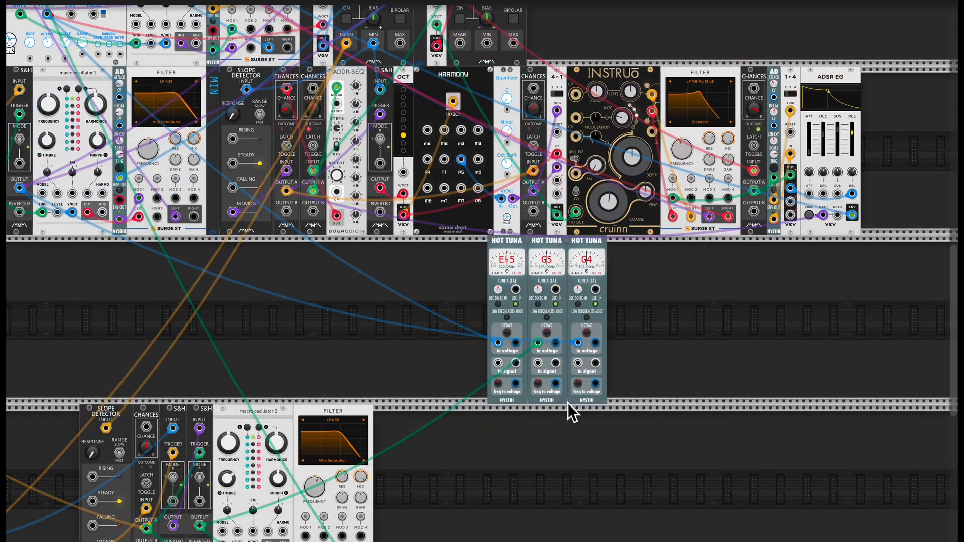
Add a text label module reading V1 beside the first Hot Tuna in the tuner row.
right_click(470, 288)
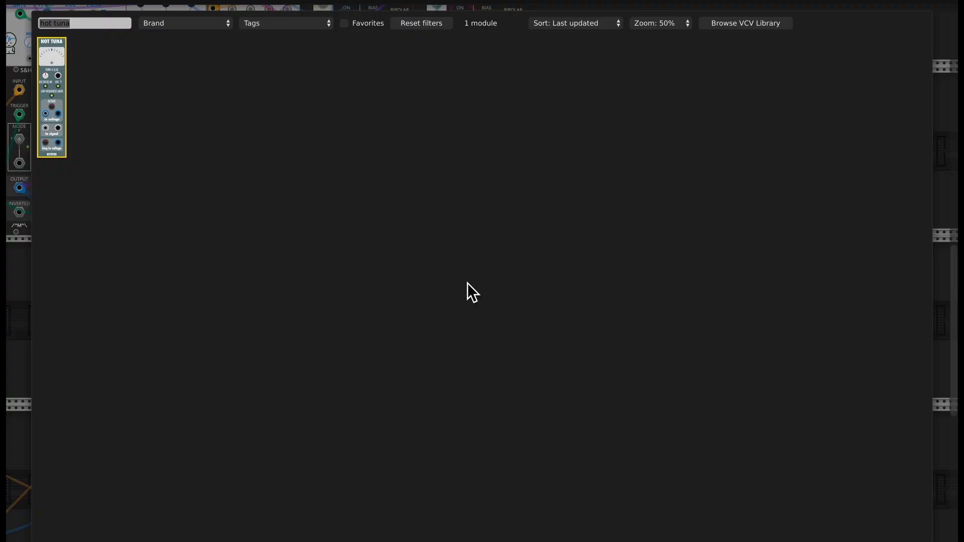
type("text")
left_click(180, 71)
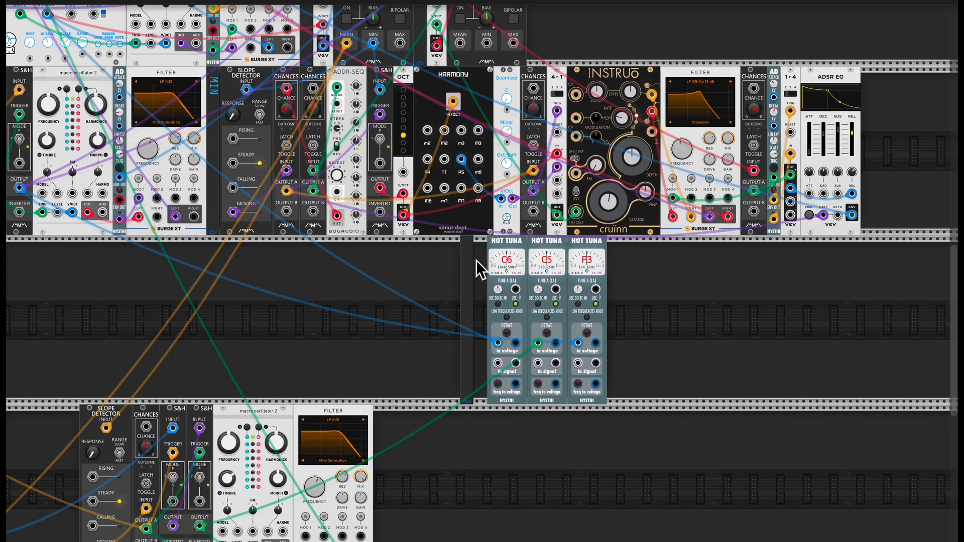
type("V1")
left_click_drag(480, 269, 458, 273)
Duplicate the V1 label twice and change the copies' text to V2 and MEAN.
key("ctrl+d")
key("ctrl+d")
left_click(443, 270)
left_click(433, 266)
key("BackSpace")
type("2")
left_click(418, 265)
key("BackSpace")
key("BackSpace")
type("MEAN")
Space out the tuners with the V1, MEAN and V2 labels beside them, and place a fourth Hot Tuna at the row's end.
left_click_drag(453, 281, 486, 276)
left_click_drag(749, 270, 552, 286)
left_click_drag(552, 285, 565, 289)
left_click_drag(379, 258, 413, 270)
left_click_drag(413, 269, 533, 274)
left_click_drag(641, 273, 613, 273)
left_click_drag(433, 277, 595, 279)
left_click_drag(700, 279, 593, 301)
left_click_drag(594, 302, 587, 304)
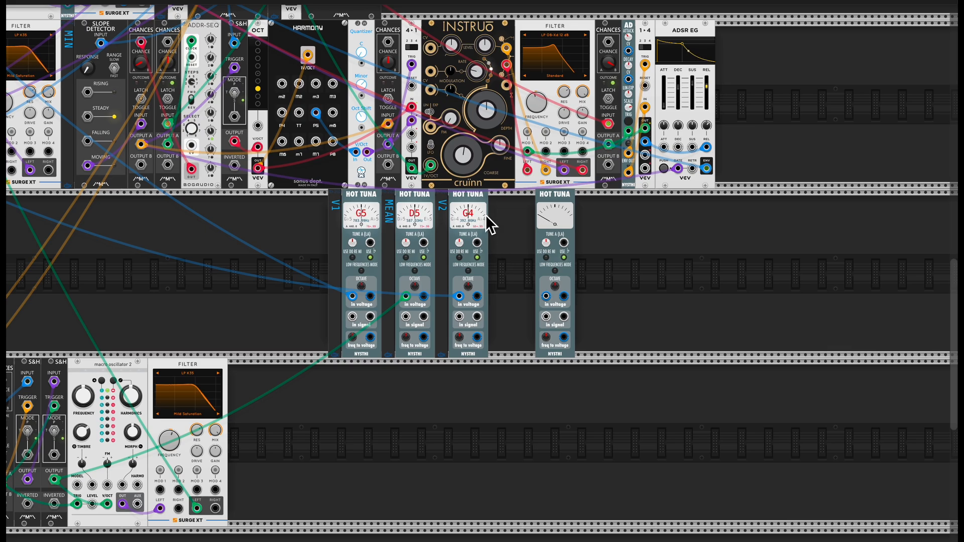
Patch the MIN oscillator's pitch signal into the fourth Hot Tuna's voltage input and place a MIN label beside that tuner.
left_click_drag(433, 167, 546, 298)
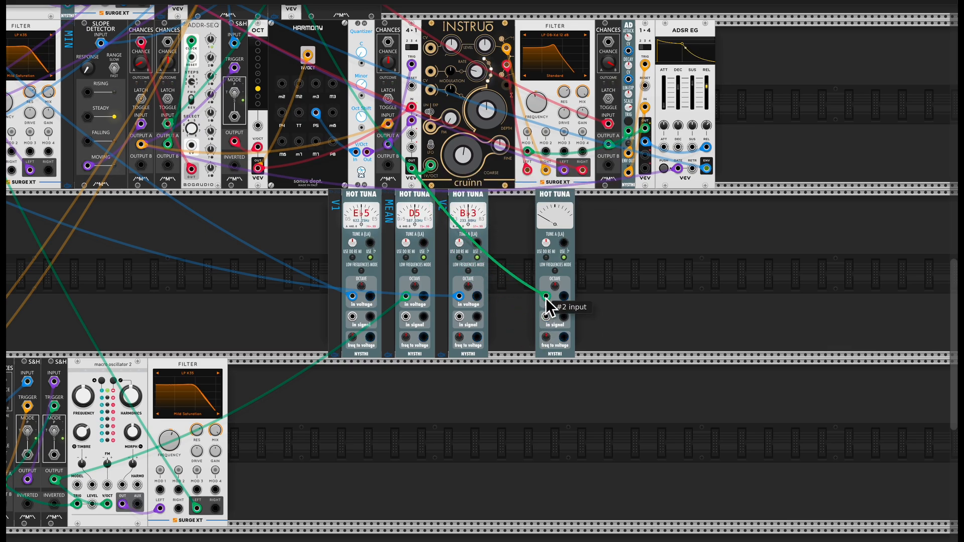
right_click(517, 230)
key("Escape")
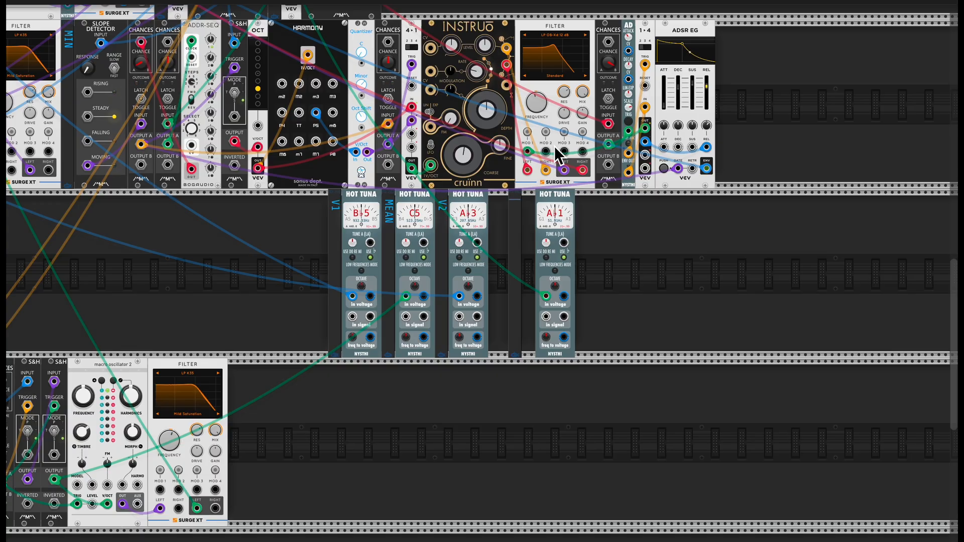
left_click_drag(514, 210, 495, 233)
left_click(578, 237)
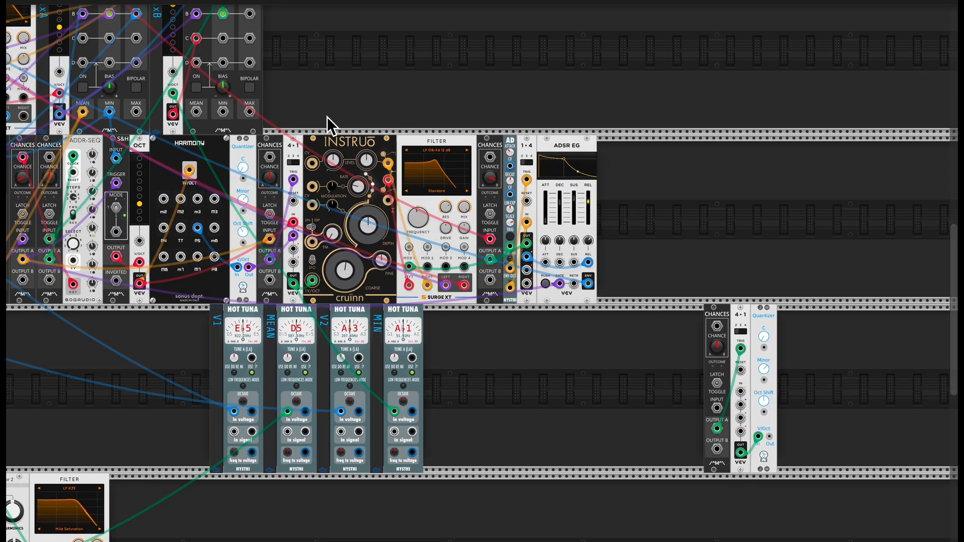
Patch MinMaxA's MEAN and MAX outputs into channels 1 and 2 of the separate 4-to-1 switch beyond the tuners.
mouse_move(89, 111)
left_click_drag(89, 112, 742, 393)
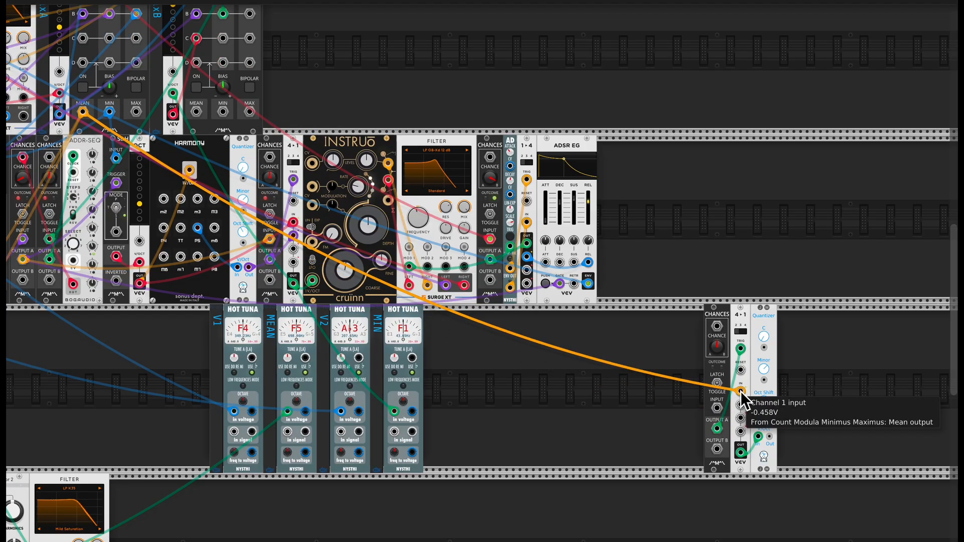
left_click_drag(139, 113, 740, 408)
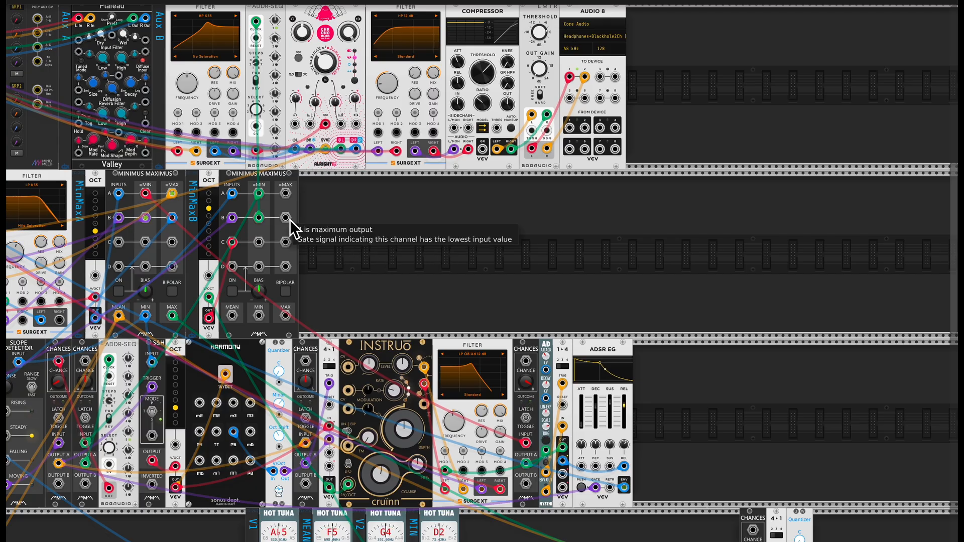
Patch MinMaxB's B maximum gate into the separate Chances input, and that group's Quantizer output into MinMaxA's C input.
left_click_drag(286, 218, 637, 448)
scroll(524, 274, "down", 5)
scroll(524, 274, "right", 3)
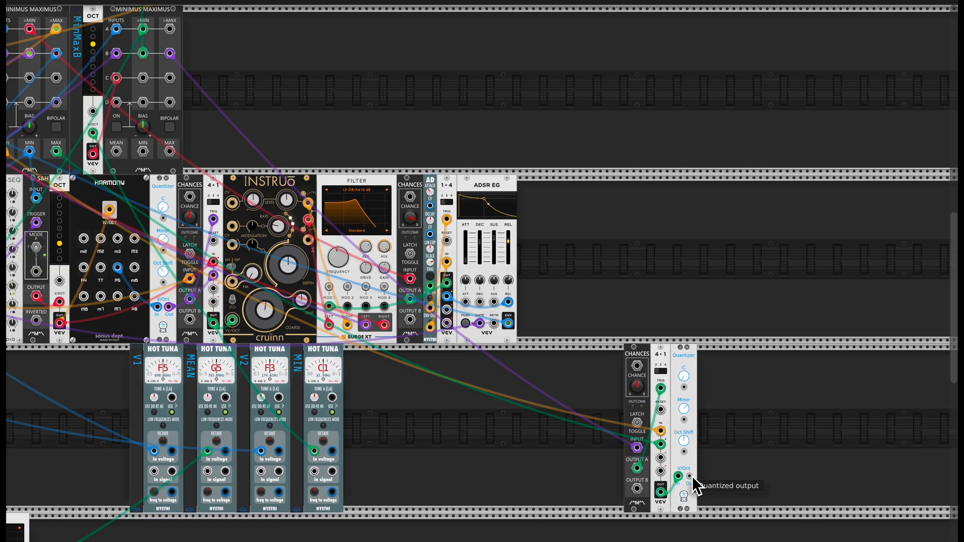
left_click_drag(692, 477, 235, 161)
scroll(493, 365, "left", 5)
scroll(494, 366, "up", 2)
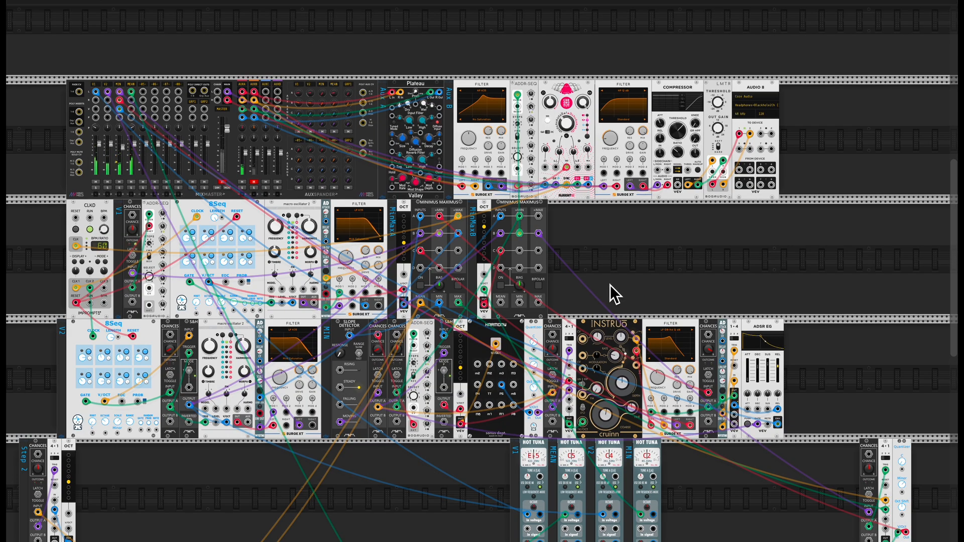
mouse_move(425, 255)
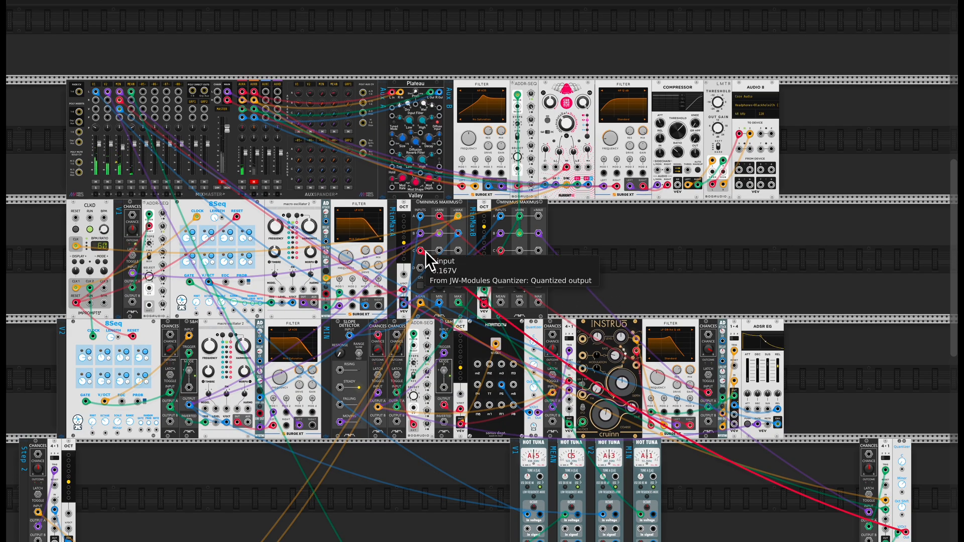
mouse_move(427, 308)
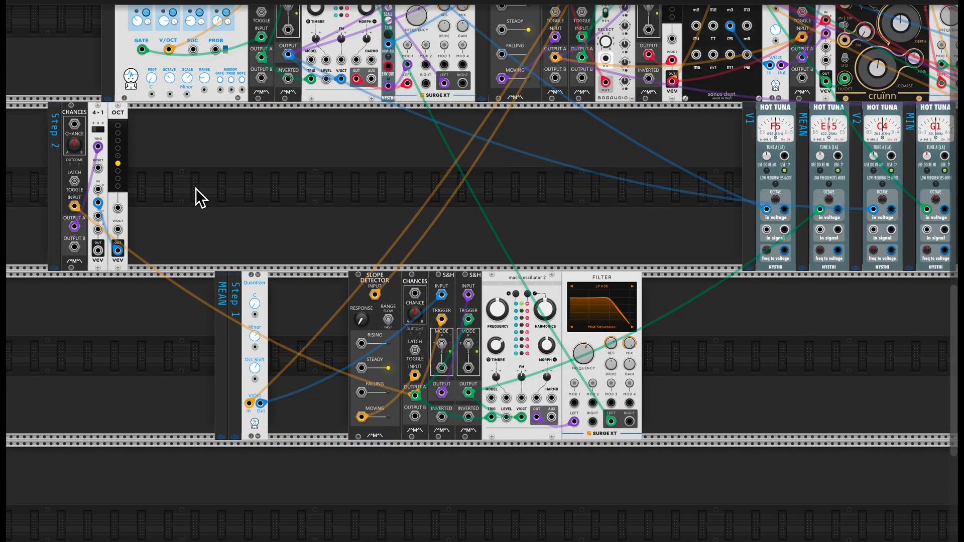
Move the Step 2 module group closer above the MEAN voice and patch MinMaxA's MAX output into its Octave's V/OCT input.
left_click_drag(199, 146, 308, 173)
left_click(149, 177)
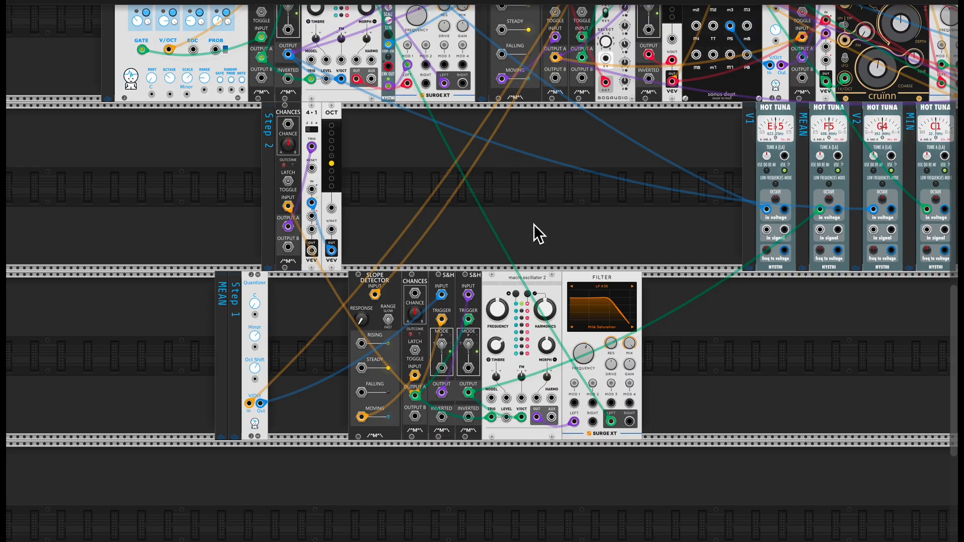
scroll(534, 232, "up", 5)
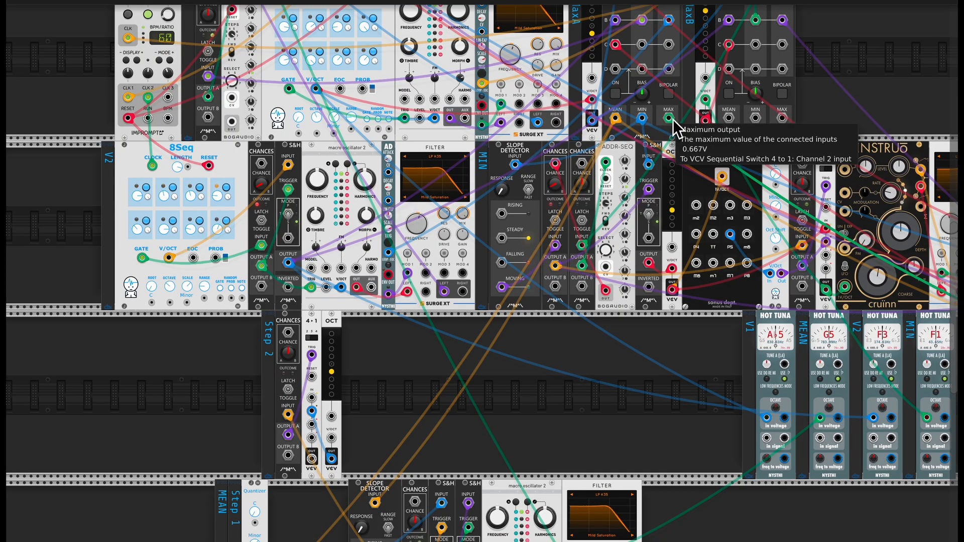
left_click_drag(668, 119, 338, 442)
Reroute the mean voltage from the MEAN Quantizer to channel 1 of the Step 2 switch, and patch the switch's output into that Quantizer.
scroll(415, 416, "down", 3)
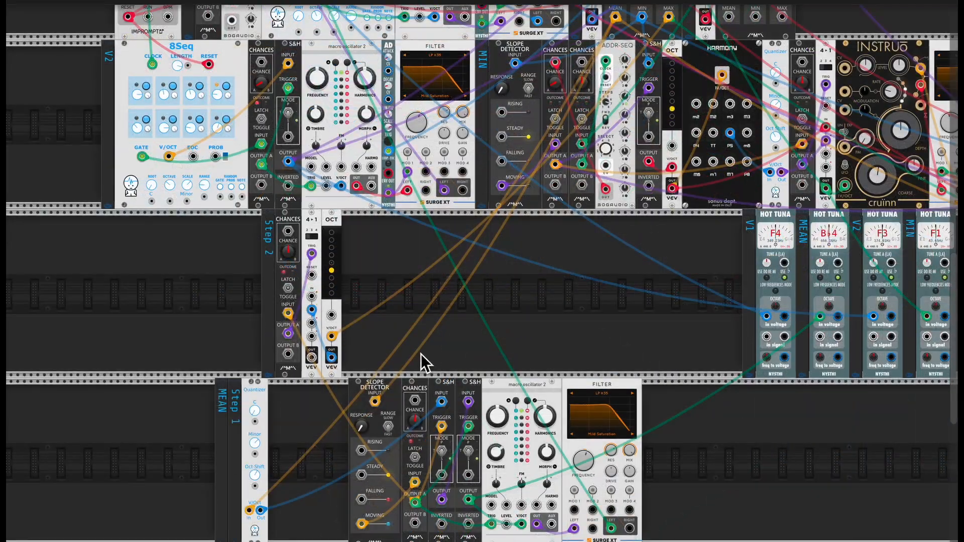
left_click_drag(249, 510, 311, 296)
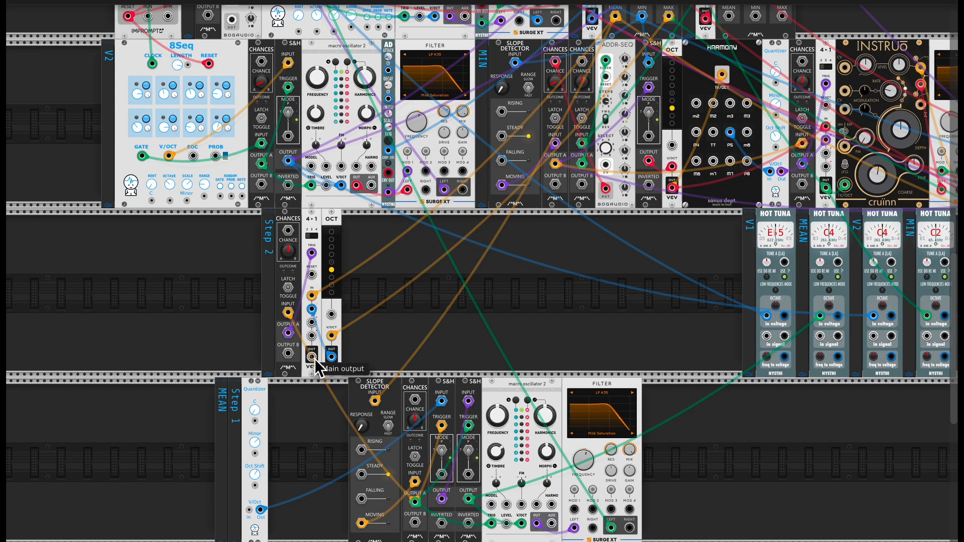
left_click_drag(312, 358, 250, 511)
Fit the Step 2 modules into the MEAN row between the Step 1 Quantizer and the Slope Detector.
left_click_drag(193, 394, 239, 406)
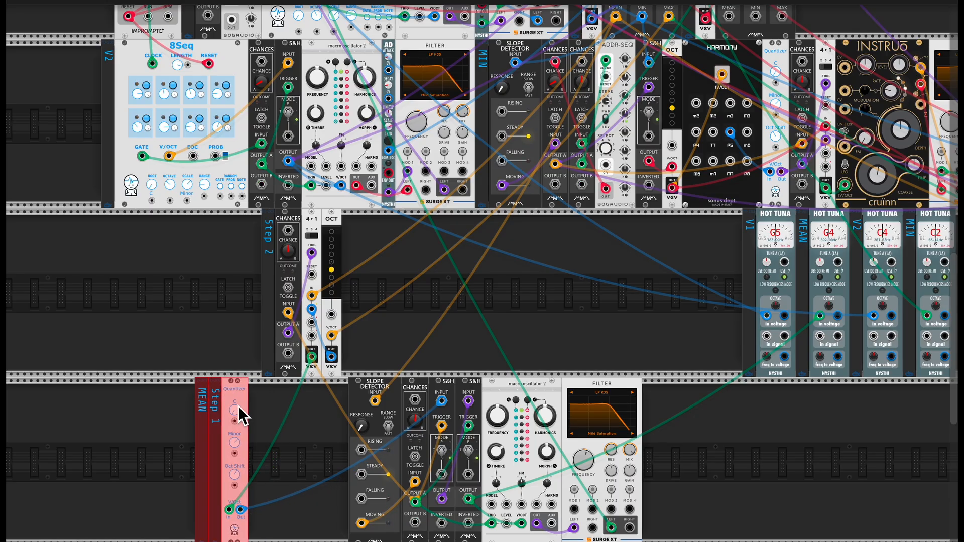
left_click(202, 326)
left_click_drag(436, 296, 241, 302)
left_click_drag(305, 281, 312, 433)
left_click(307, 288)
left_click_drag(167, 373, 311, 381)
left_click(315, 312)
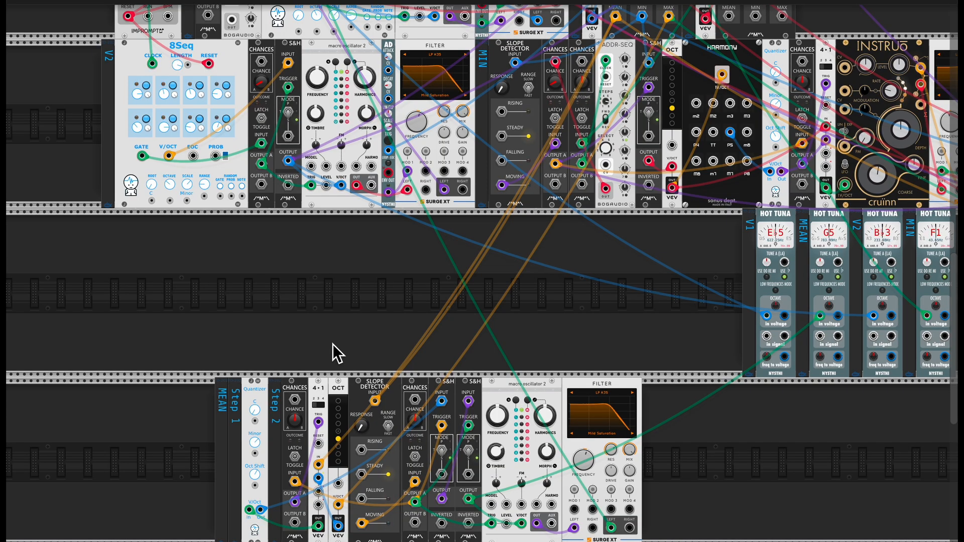
Move the entire MEAN voice up one row, directly below the V2 and MIN voices.
key("ctrl+minus")
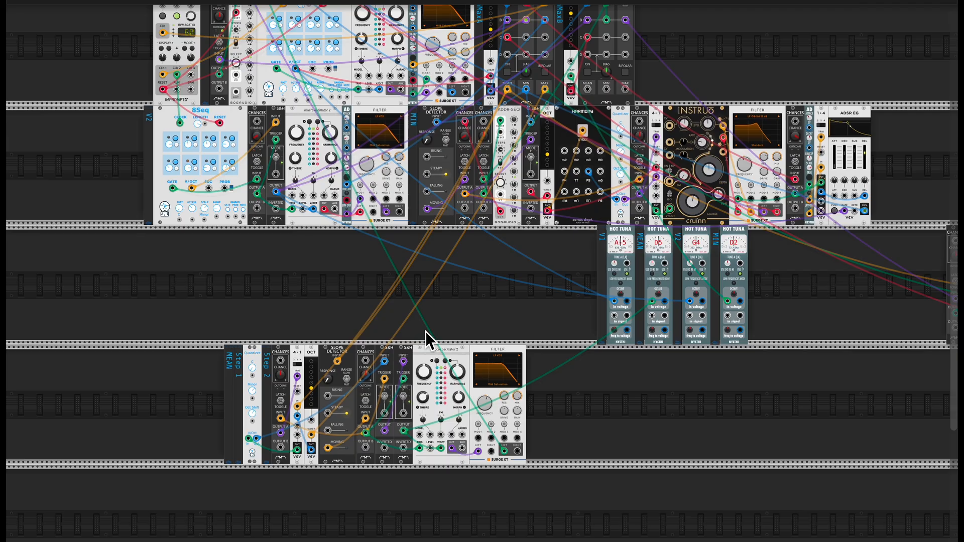
left_click_drag(221, 383, 545, 443)
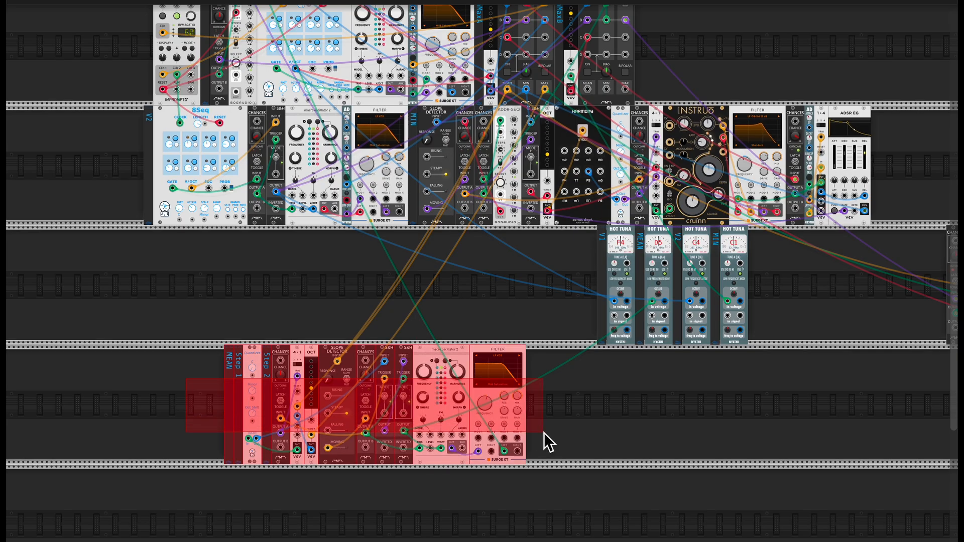
left_click_drag(443, 355, 430, 236)
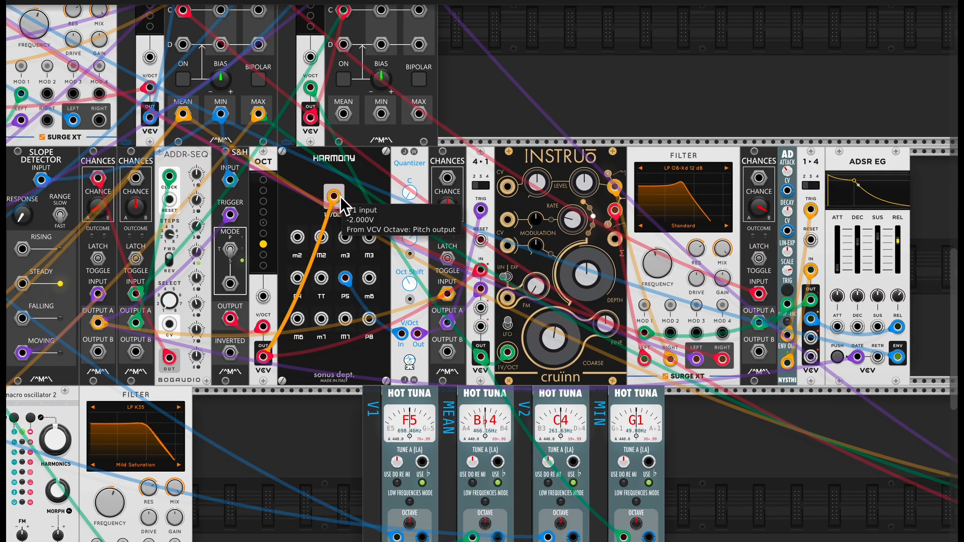
Patch the MIN Octave's pitch and Harmony's P8 output into channels 3 and 4 of the MIN switch, and set it to 4 steps.
left_click_drag(340, 194, 486, 306)
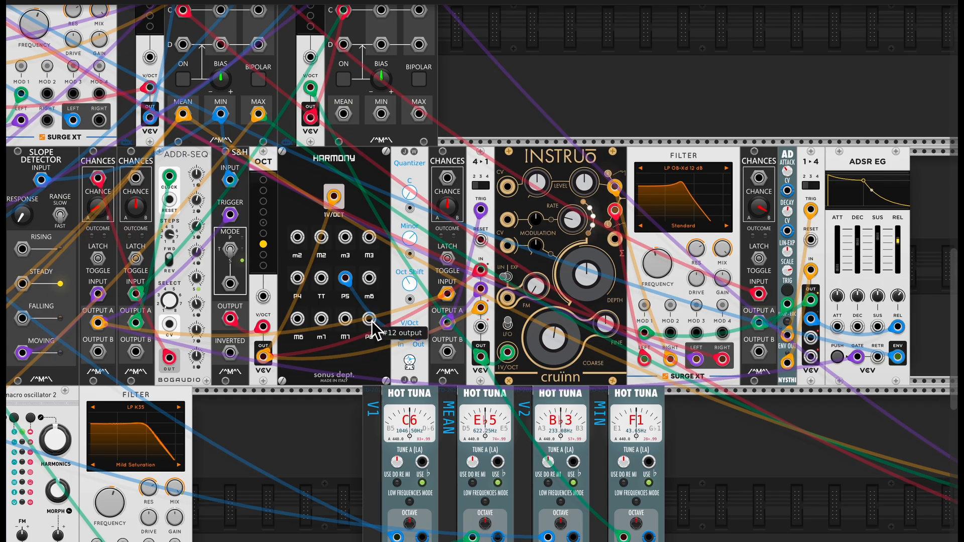
left_click_drag(370, 320, 480, 327)
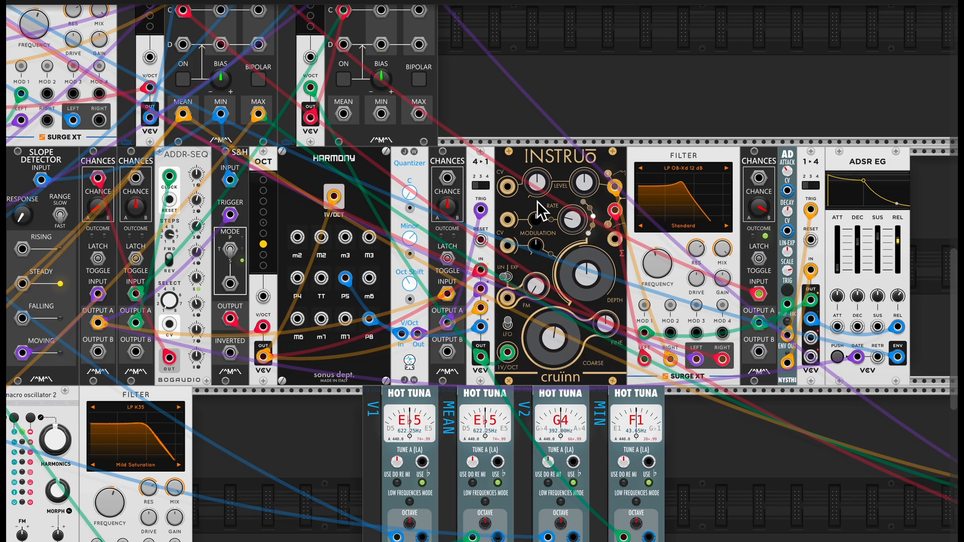
left_click(487, 190)
left_click(486, 190)
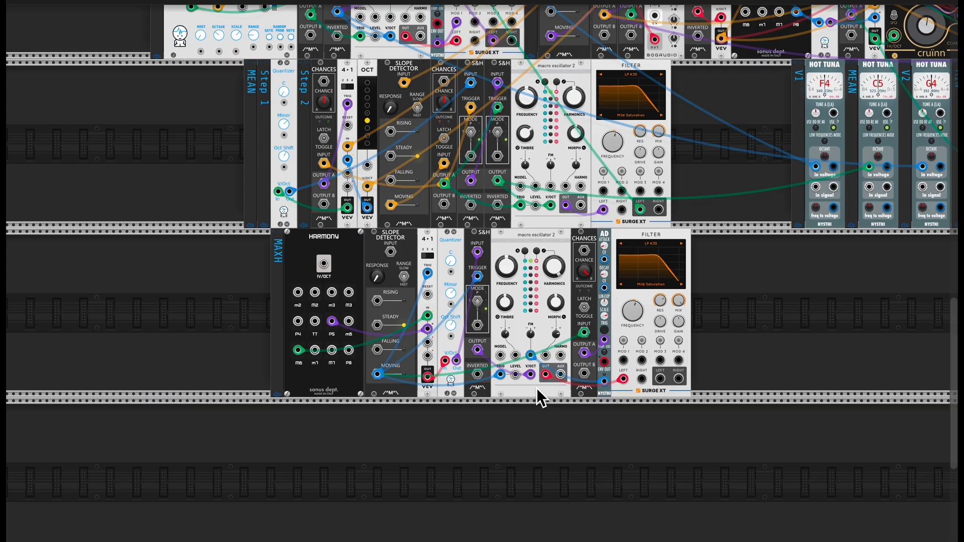
Examine the MAXH voice's oscillator, Chances probability, and AD envelope trigger, attack and FM output connection.
mouse_move(559, 273)
mouse_move(588, 274)
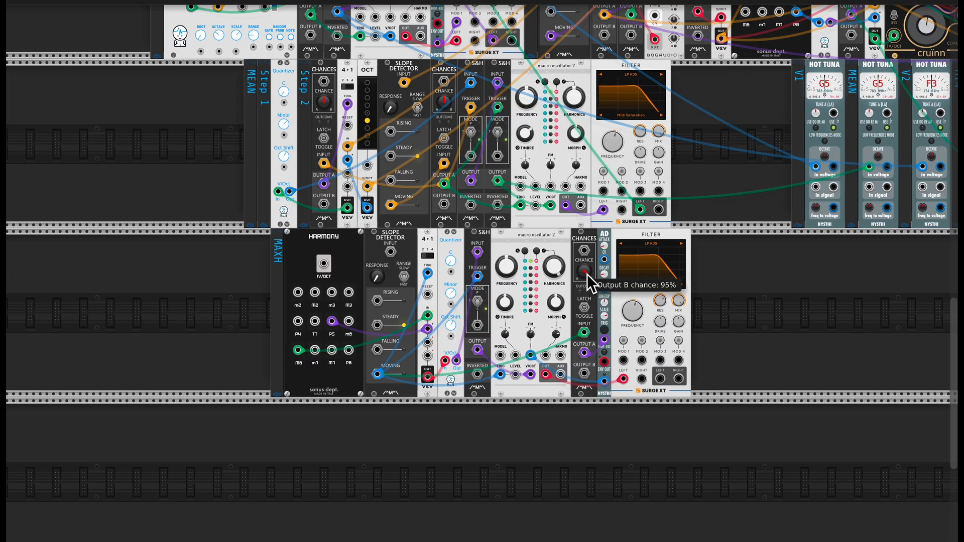
mouse_move(608, 344)
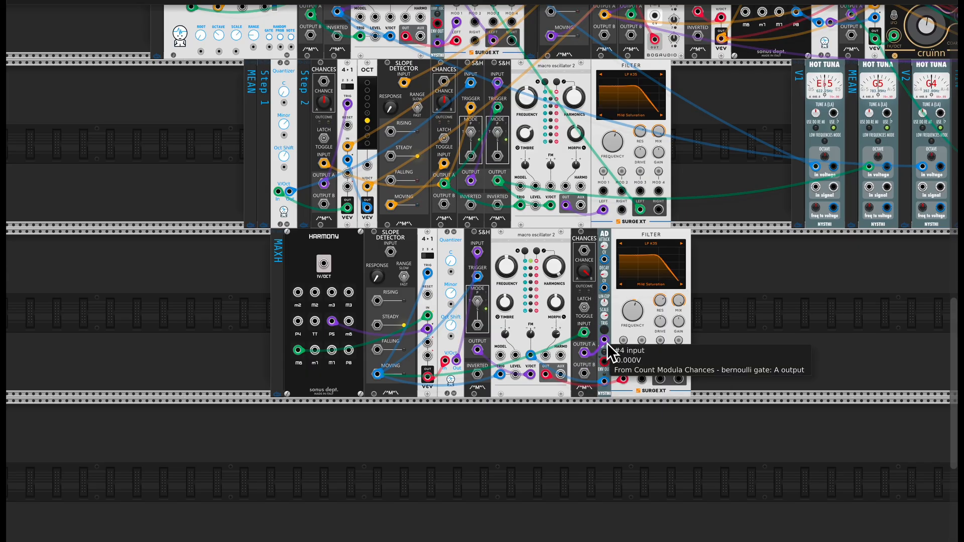
mouse_move(610, 246)
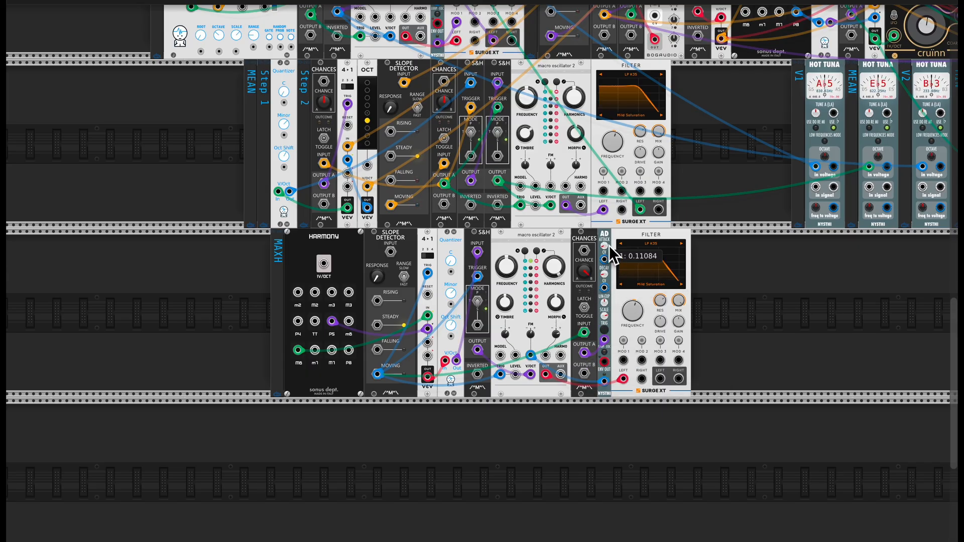
mouse_move(607, 386)
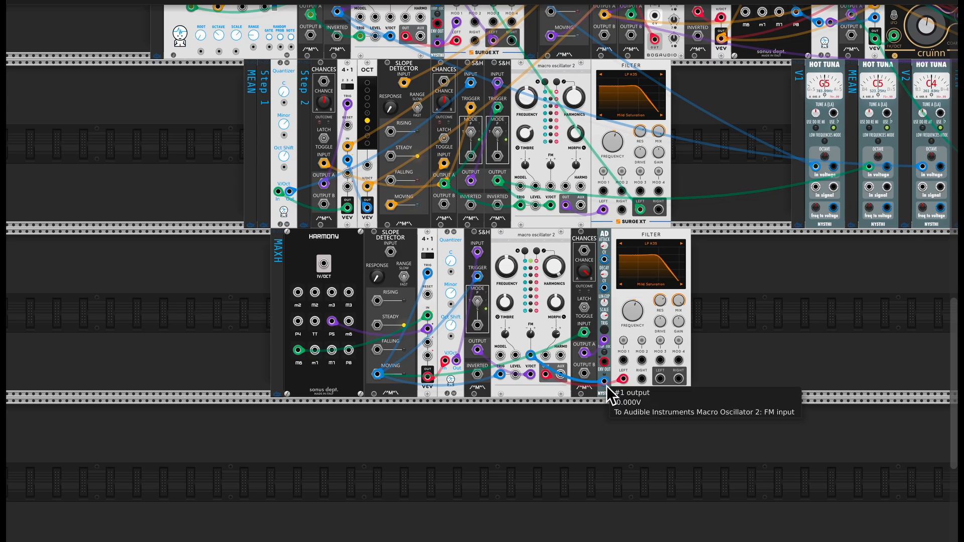
mouse_move(532, 358)
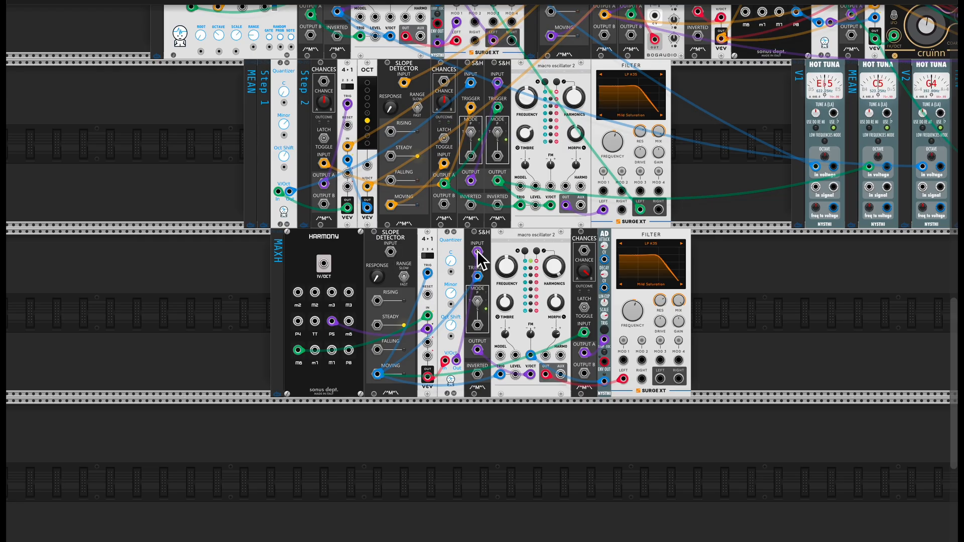
Patch MinMaxA's MAX output into the MAXH Harmony and Slope Detector inputs, and the MAXH filter's left output into mixer channel 5.
scroll(739, 249, "up", 5)
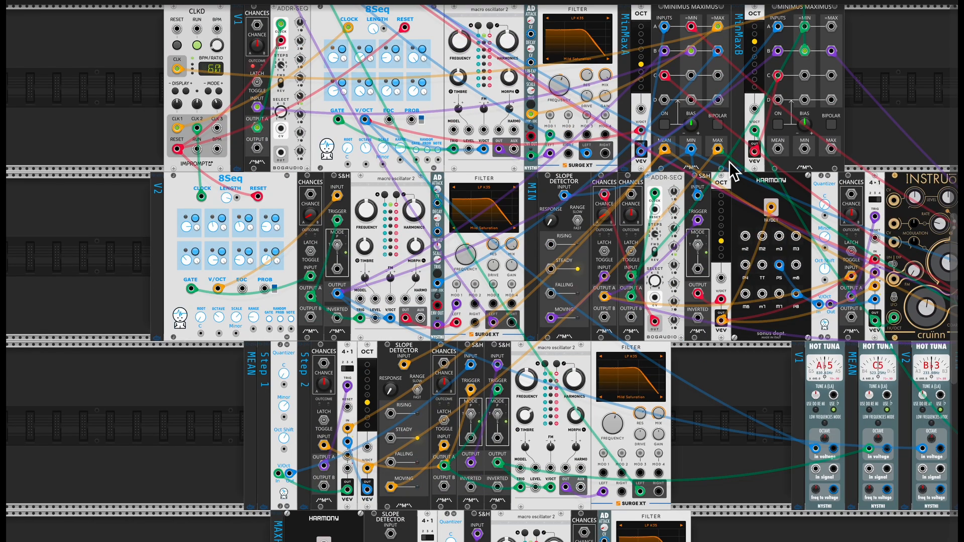
mouse_move(721, 149)
left_mouse_down()
mouse_move(452, 540)
mouse_move(322, 541)
mouse_move(302, 449)
mouse_move(365, 436)
left_mouse_up()
scroll(246, 326, "down", 3)
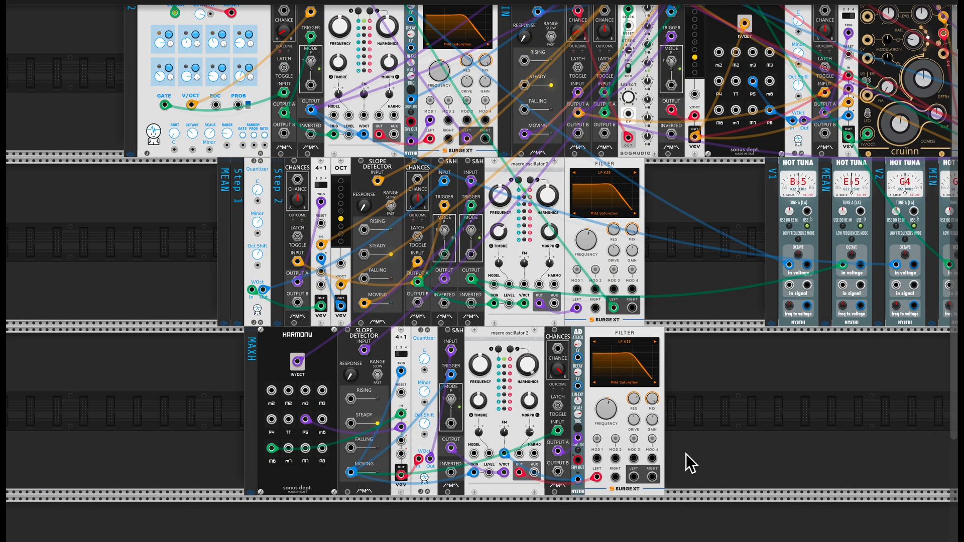
left_click_drag(634, 478, 261, 115)
scroll(555, 196, "up", 10)
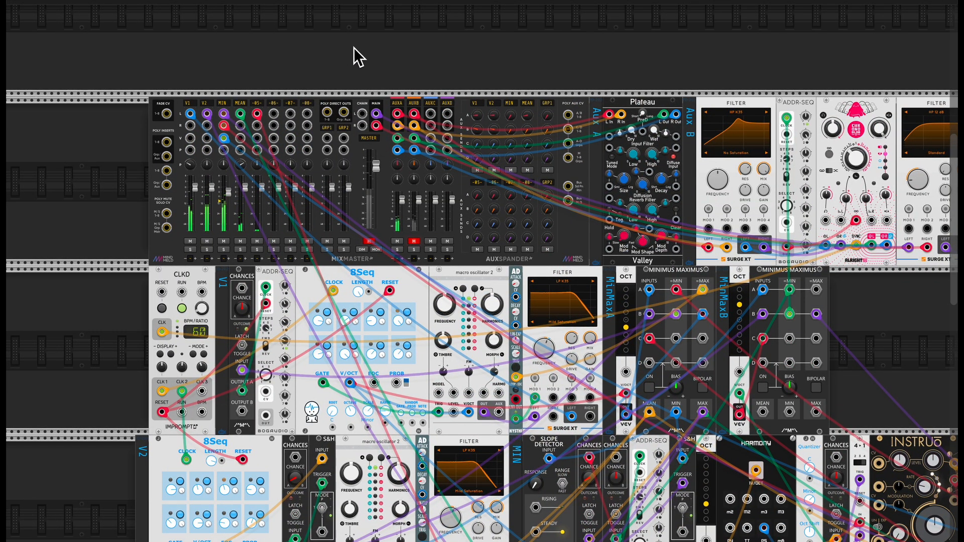
Name mixer channel 5 MAXH and adjust its first aux send on the AuxSpander.
double_click(261, 105)
type("MAXH")
left_click(296, 70)
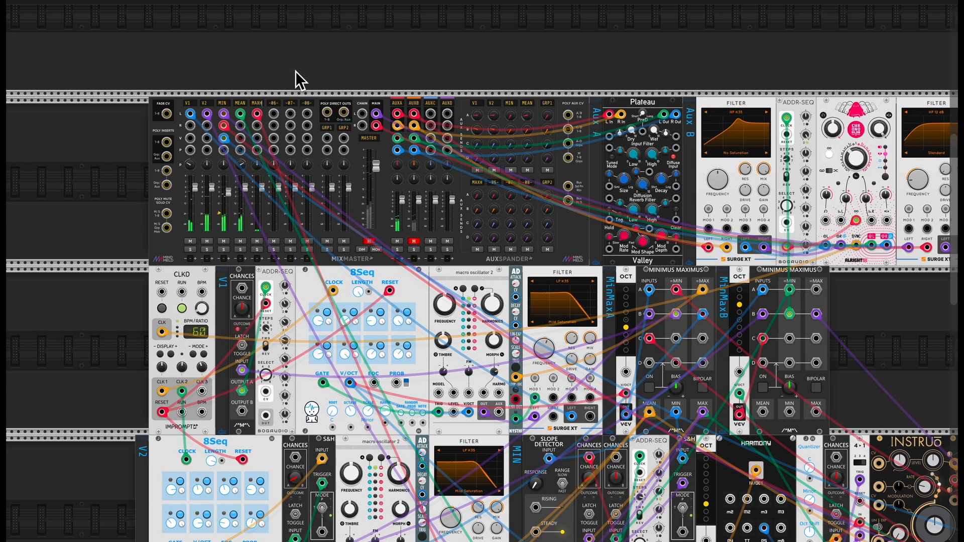
left_click_drag(480, 195, 480, 208)
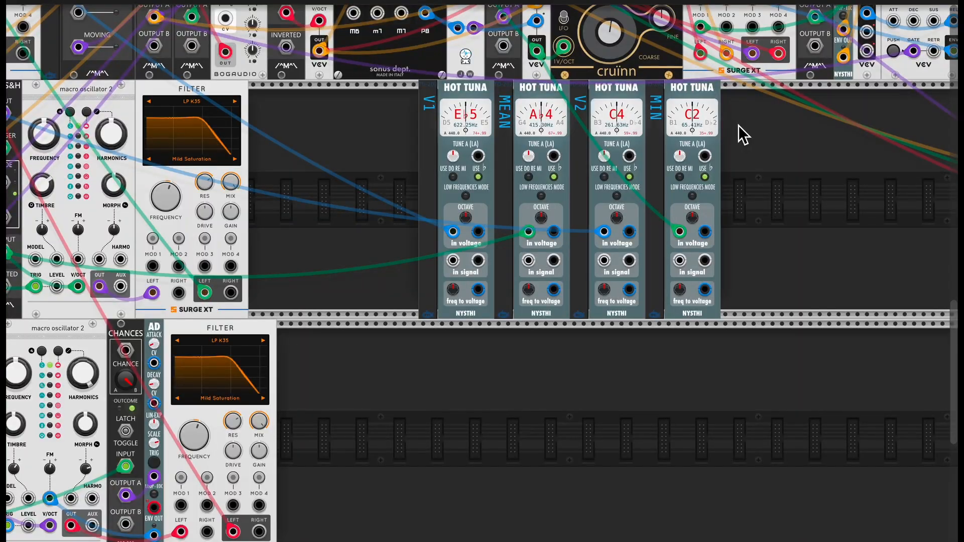
Add a duplicate Hot Tuna labelled MAXH before the V1 tuner and patch the MAXH oscillator's pitch signal into its voltage input.
key("ctrl+d")
left_click_drag(752, 127, 391, 134)
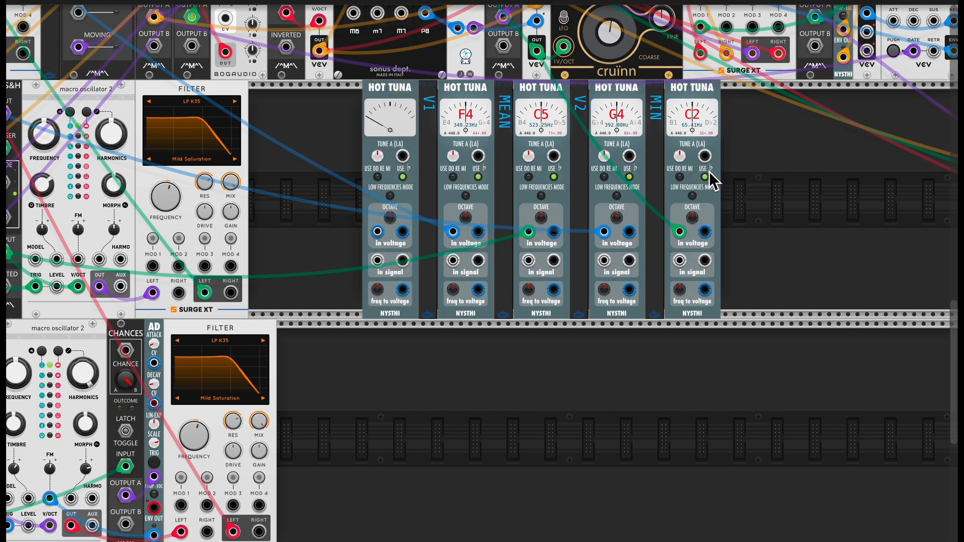
right_click(339, 134)
key("Escape")
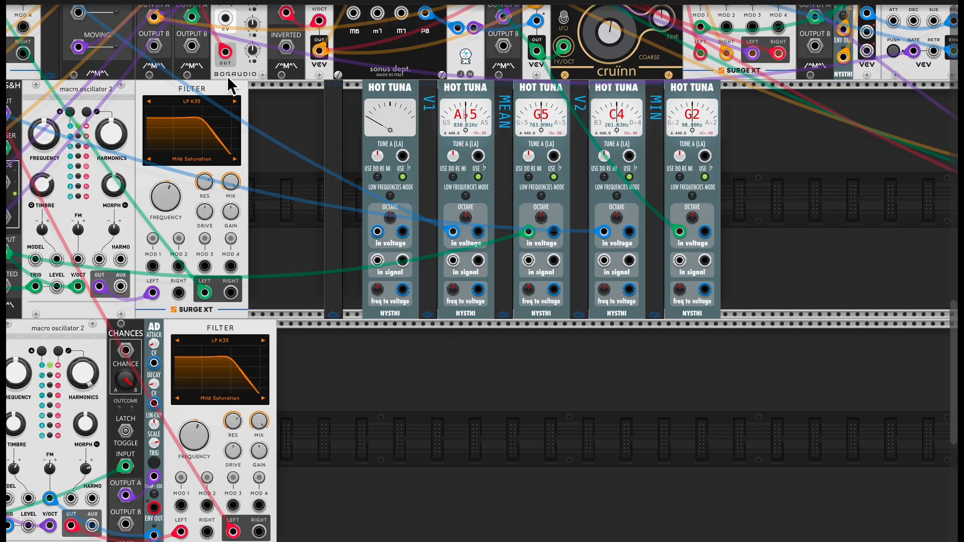
type("H")
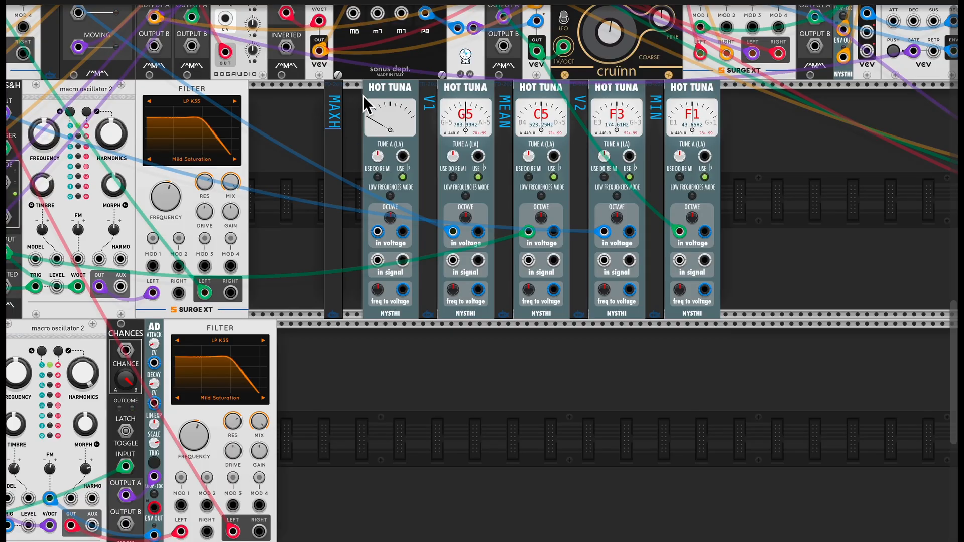
left_click_drag(332, 114, 351, 118)
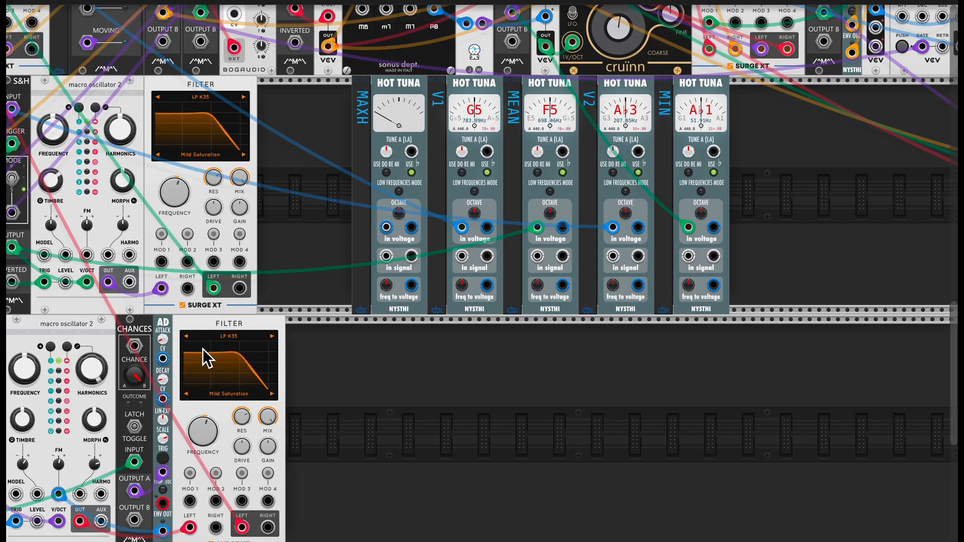
left_click_drag(59, 522, 387, 229)
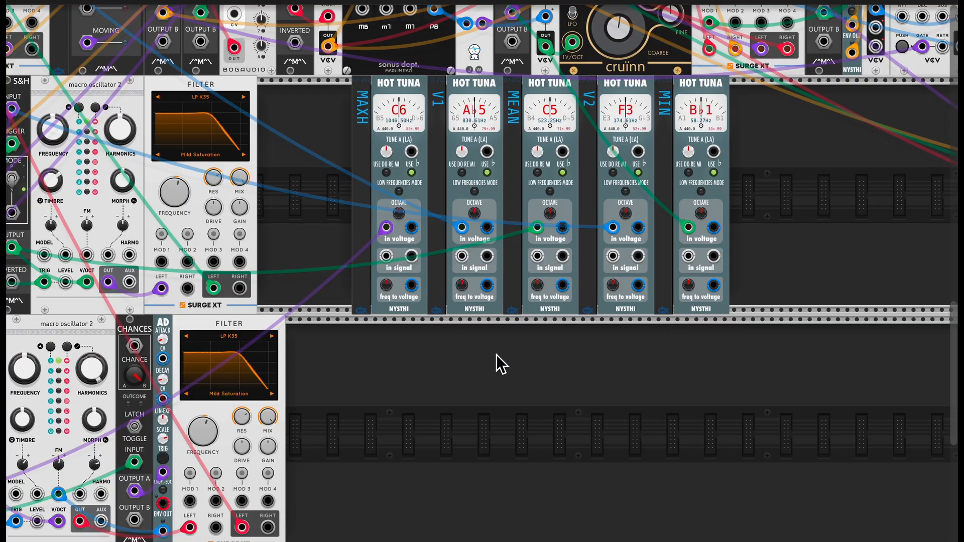